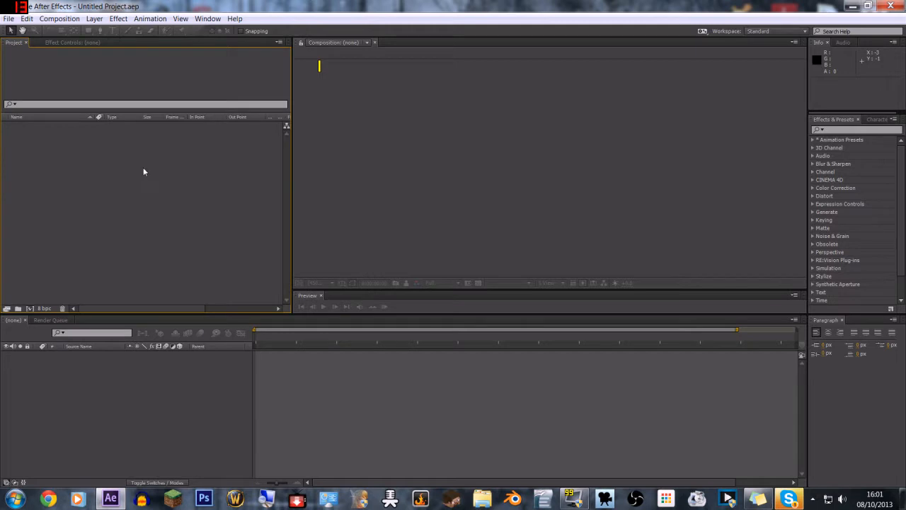
# Start a new composition named "Minecraft SP ep LP", keeping the Custom preset.
pyautogui.click(69, 19)
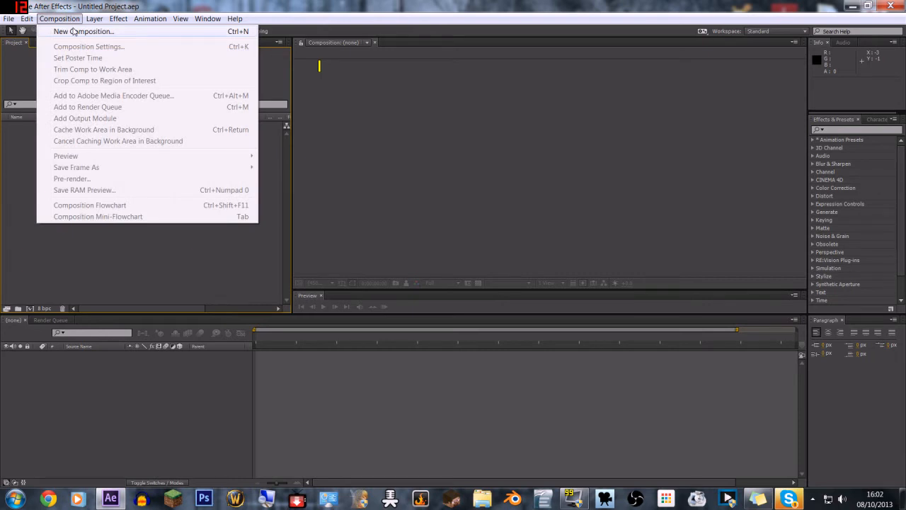
pyautogui.click(74, 32)
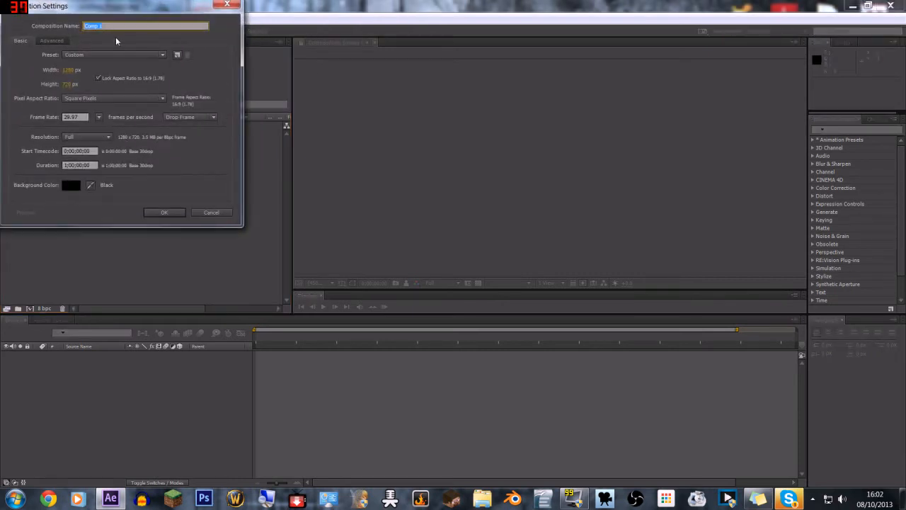
pyautogui.moveTo(84, 12); pyautogui.dragTo(400, 126)
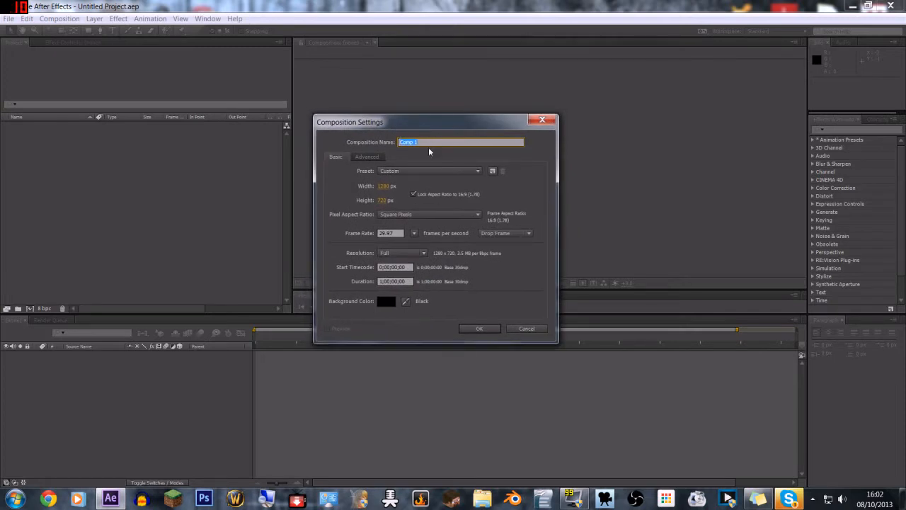
pyautogui.write('Minecraft SP ep LP')
pyautogui.click(405, 172)
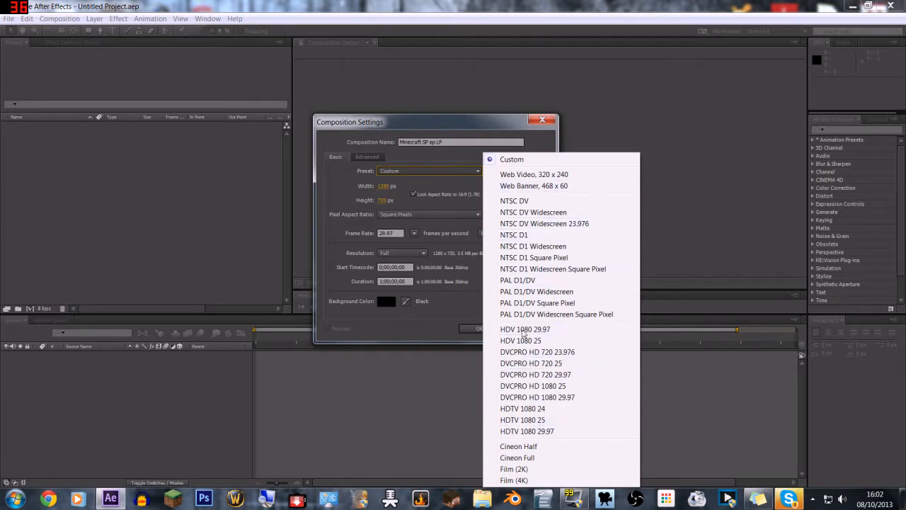
pyautogui.click(463, 146)
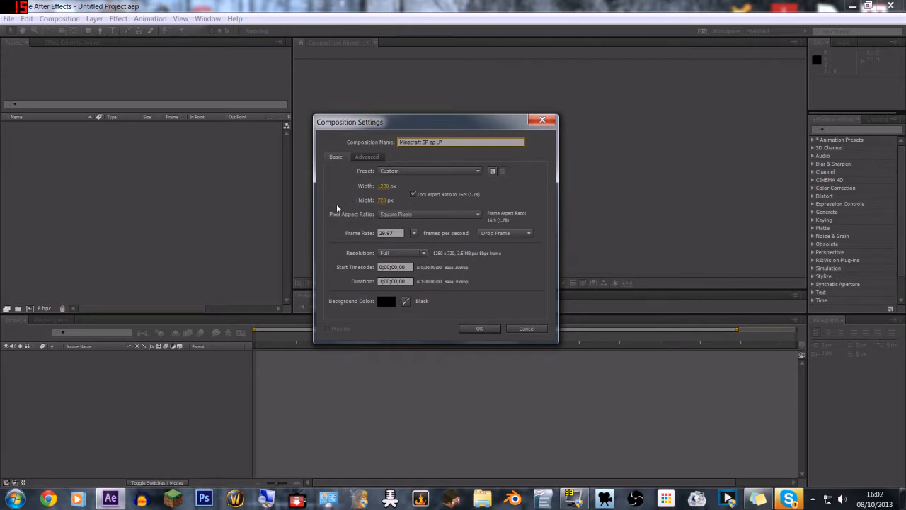
# Set the new composition's duration to 24 minutes and create it.
pyautogui.moveTo(397, 233); pyautogui.dragTo(367, 234)
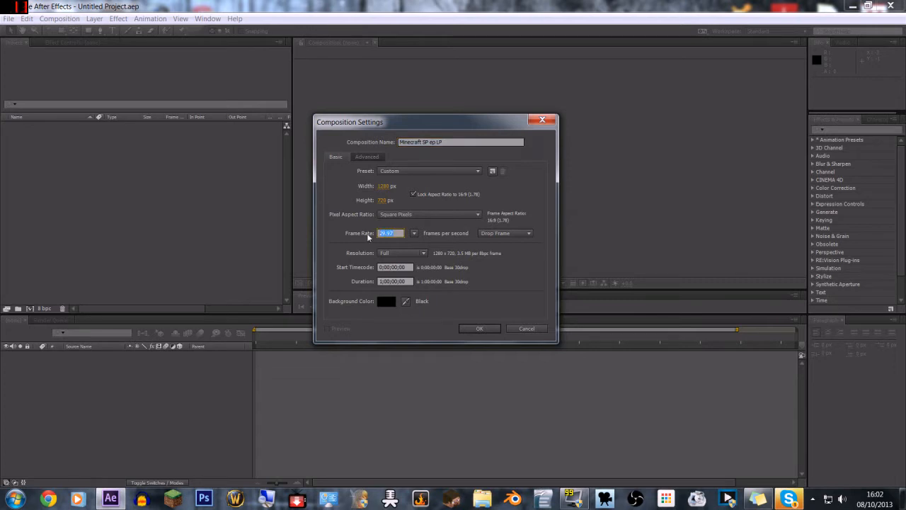
pyautogui.click(373, 222)
pyautogui.click(421, 252)
pyautogui.click(445, 245)
pyautogui.write('4')
pyautogui.click(475, 328)
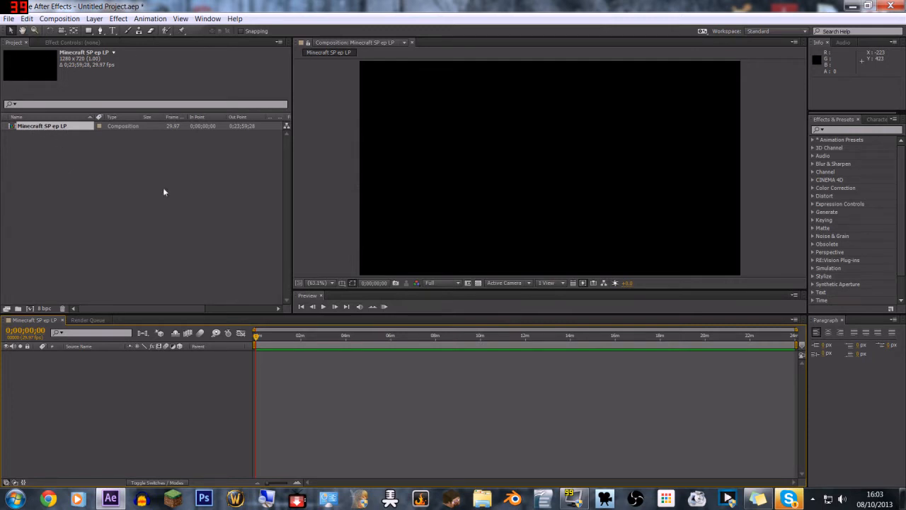
pyautogui.click(84, 222)
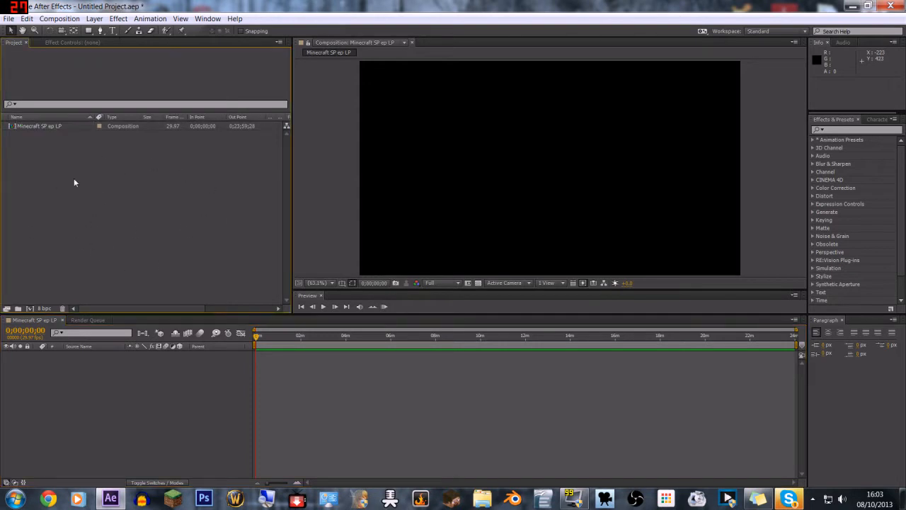
pyautogui.click(9, 20)
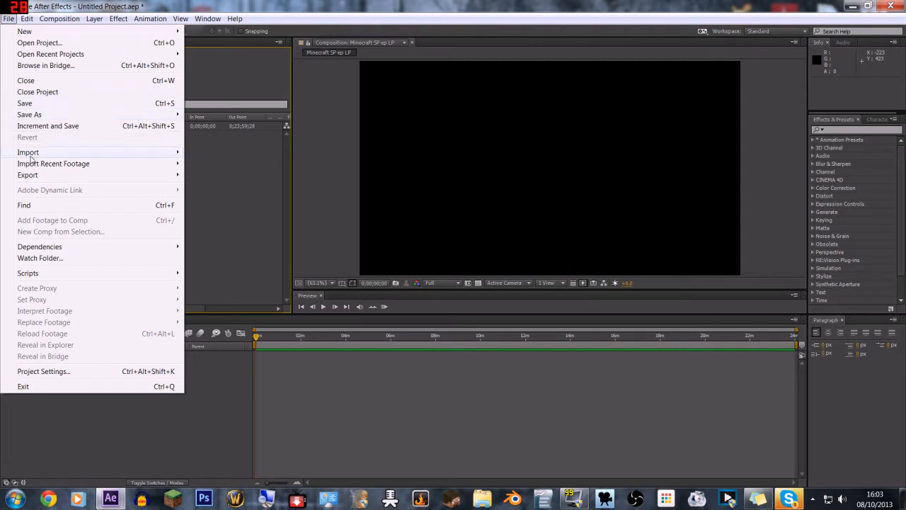
pyautogui.moveTo(33, 157)
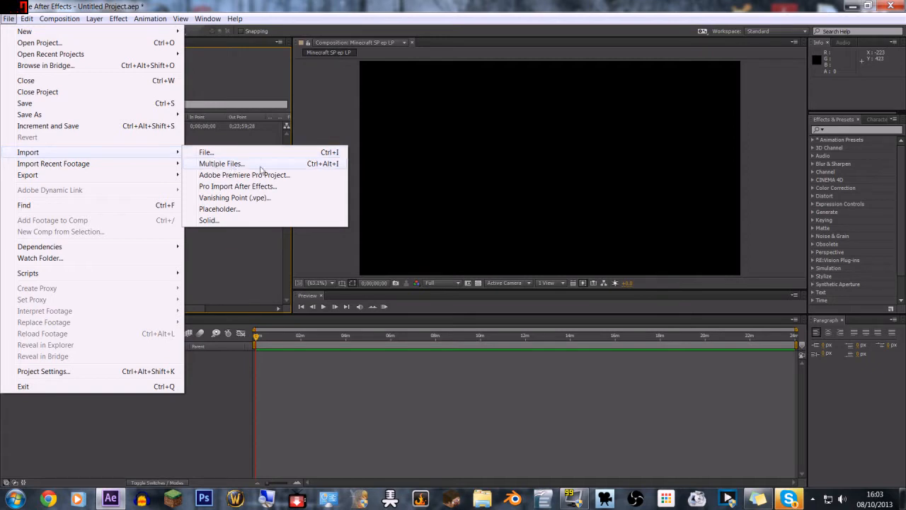
pyautogui.click(219, 165)
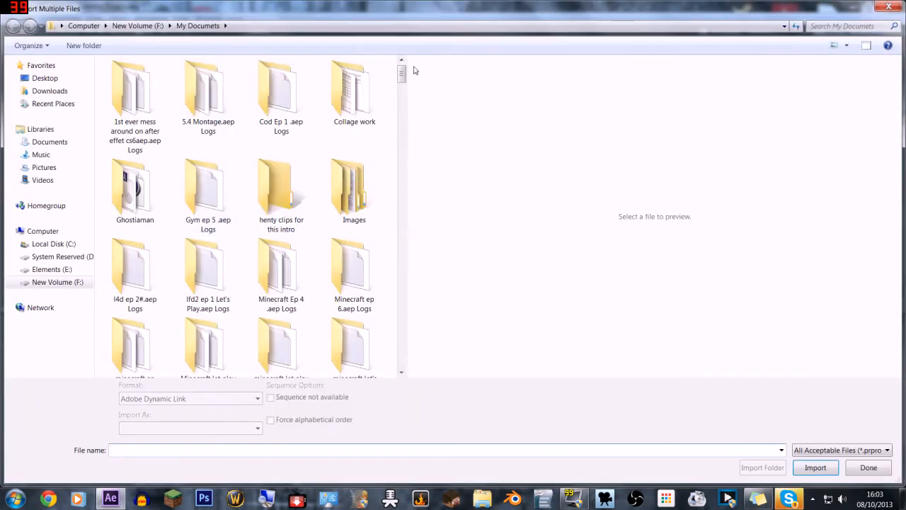
pyautogui.moveTo(401, 76)
pyautogui.mouseDown()
pyautogui.moveTo(401, 92)
pyautogui.moveTo(401, 64)
pyautogui.mouseUp()
pyautogui.click(138, 26)
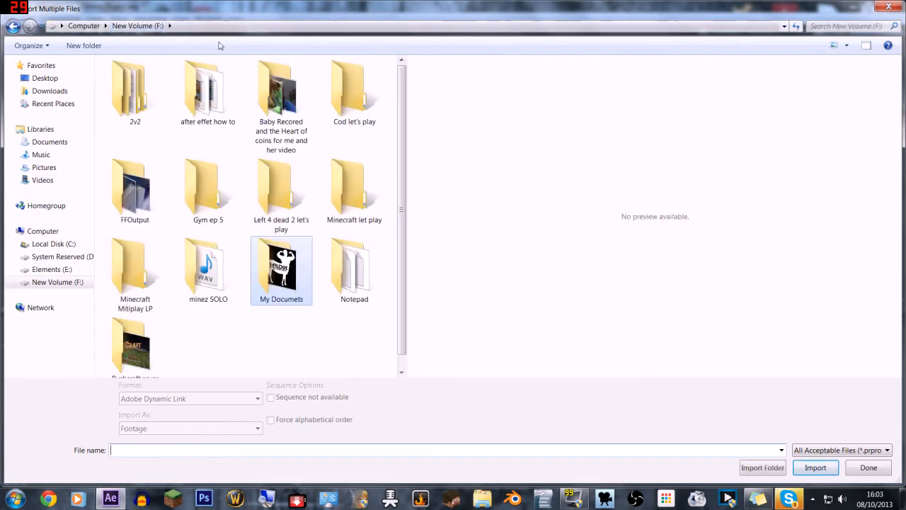
pyautogui.click(170, 135)
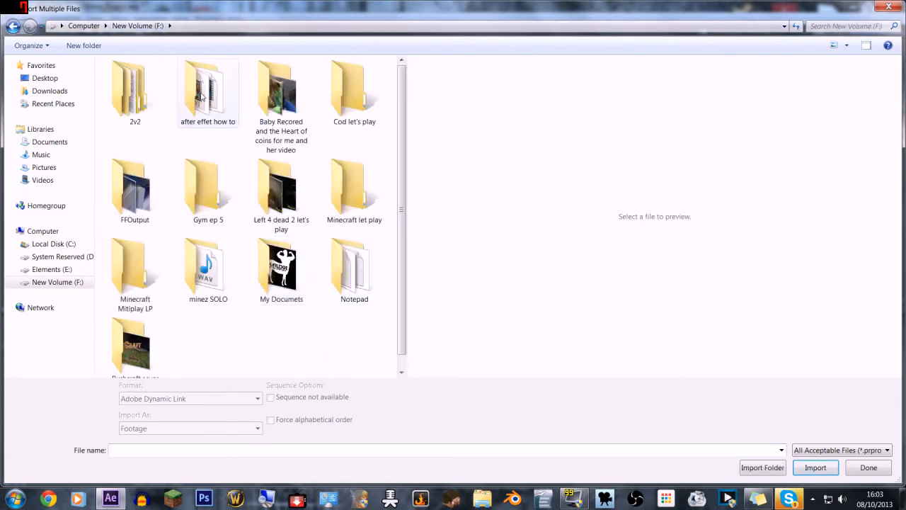
pyautogui.doubleClick(351, 193)
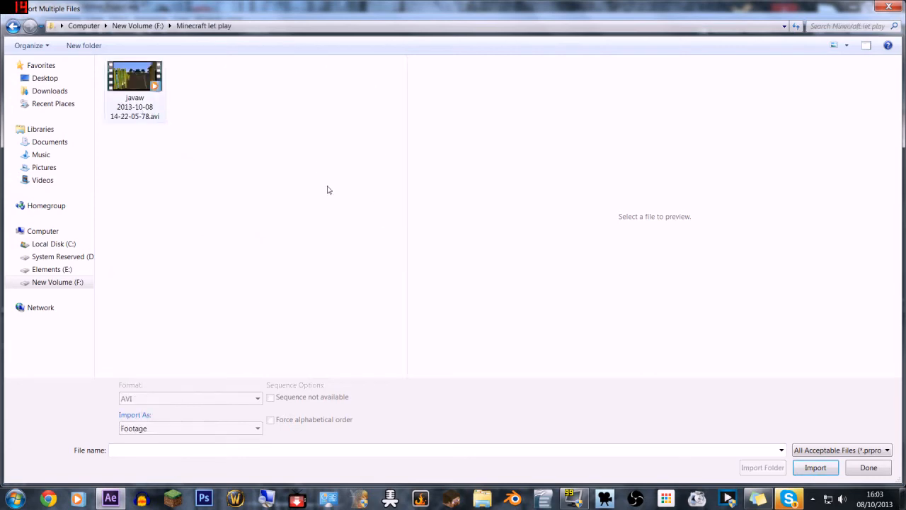
pyautogui.hotkey('ctrl', 'a')
pyautogui.click(806, 466)
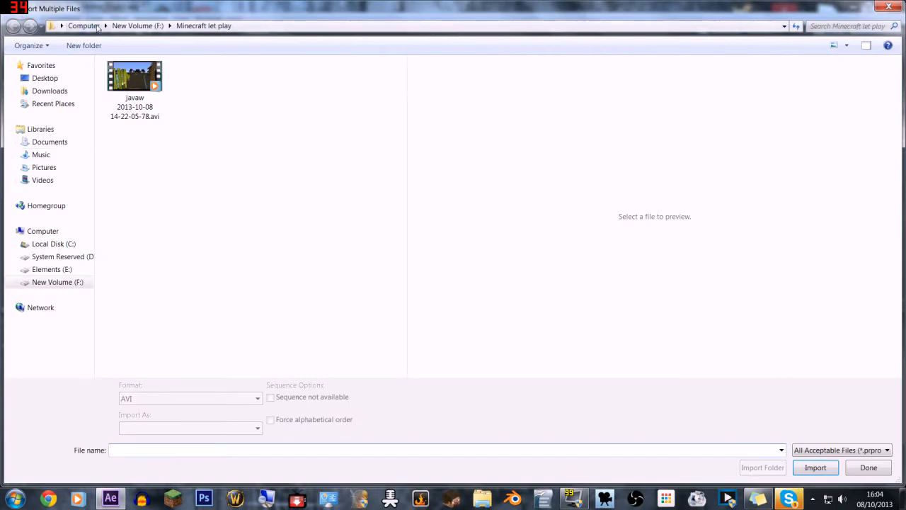
# Import the end-card image "Thanks for watching and sub black and white.png" from the "My Documets" folder.
pyautogui.click(137, 26)
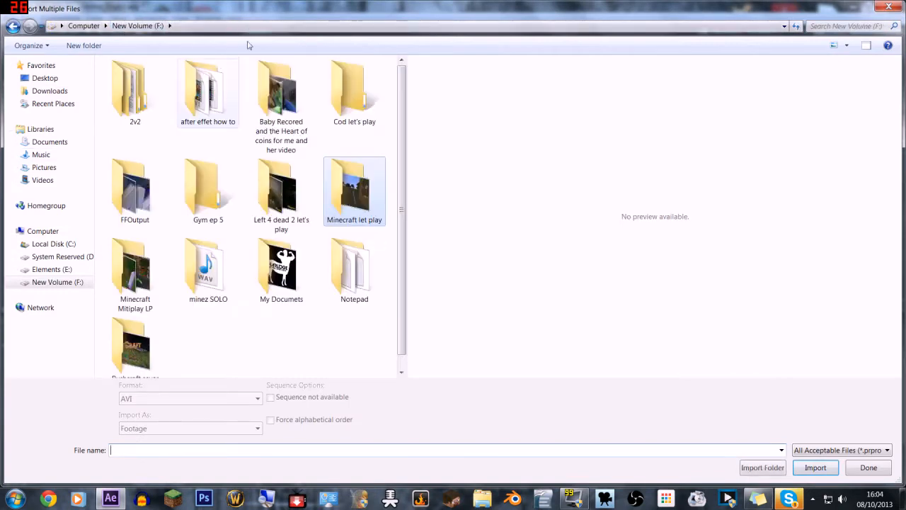
pyautogui.doubleClick(296, 277)
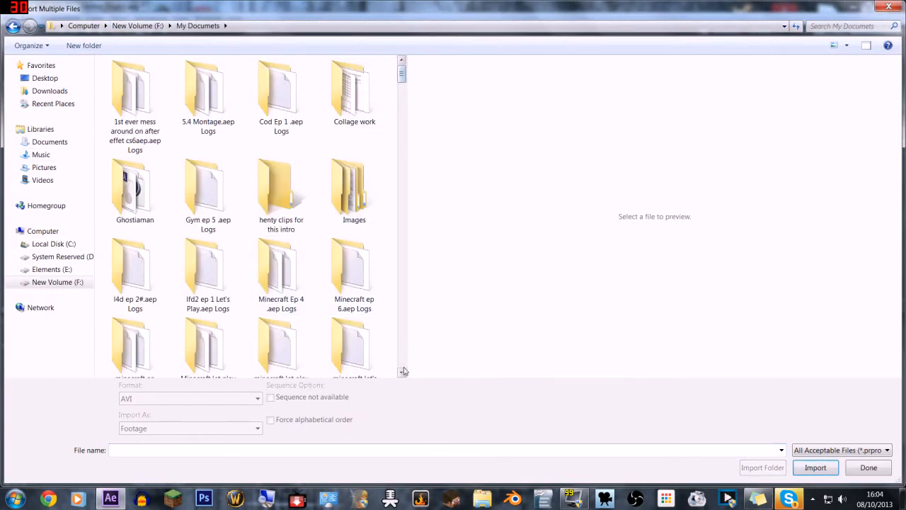
pyautogui.moveTo(402, 372); pyautogui.dragTo(401, 373)
pyautogui.click(281, 166)
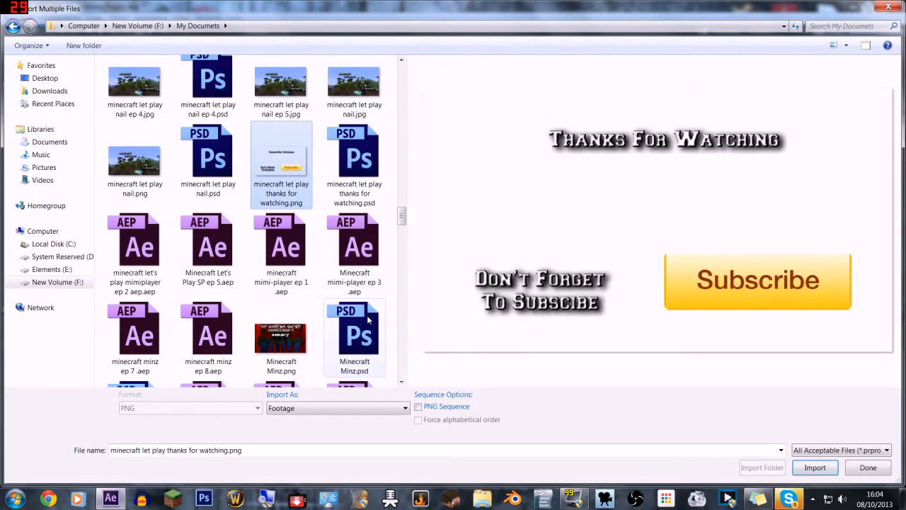
pyautogui.moveTo(401, 382); pyautogui.dragTo(402, 383)
pyautogui.click(354, 237)
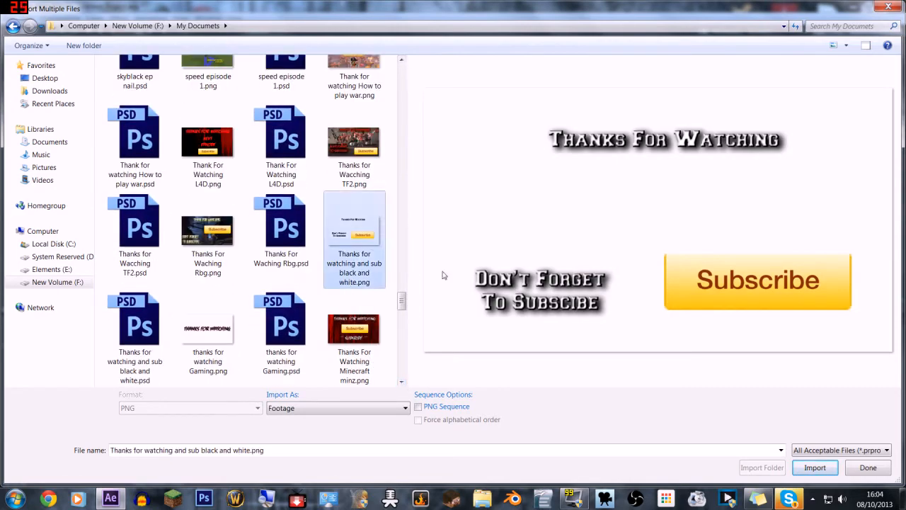
pyautogui.click(815, 467)
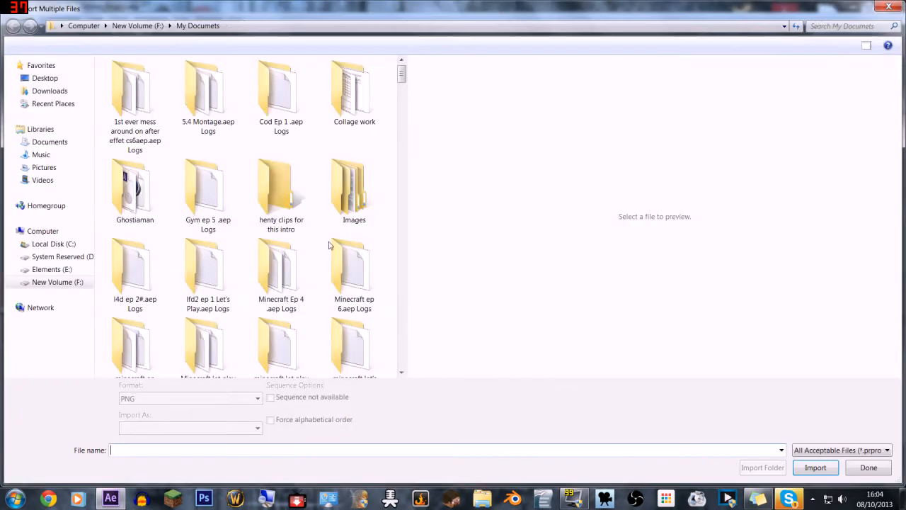
# Import "Theshadowsword Shadowpan Intro By Psynaps-web.mp4" from the same folder and finish importing.
pyautogui.moveTo(401, 73); pyautogui.dragTo(415, 322)
pyautogui.click(146, 293)
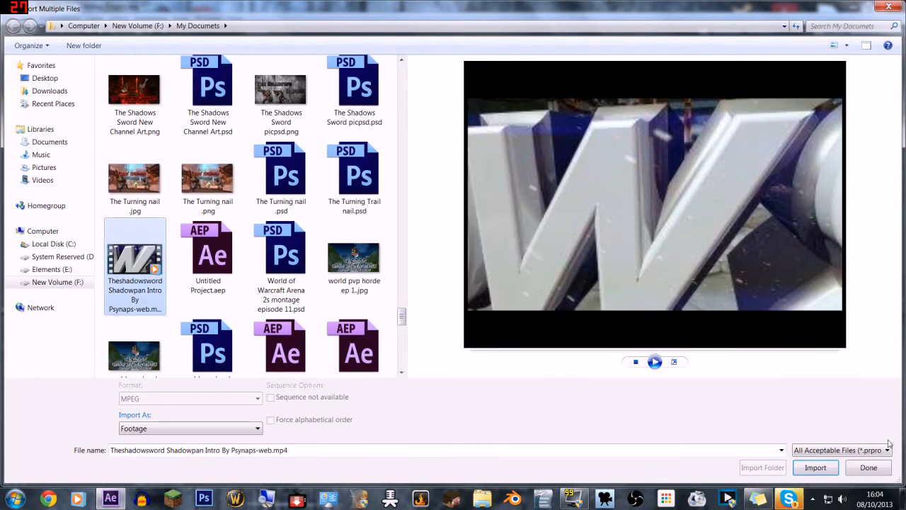
pyautogui.click(826, 469)
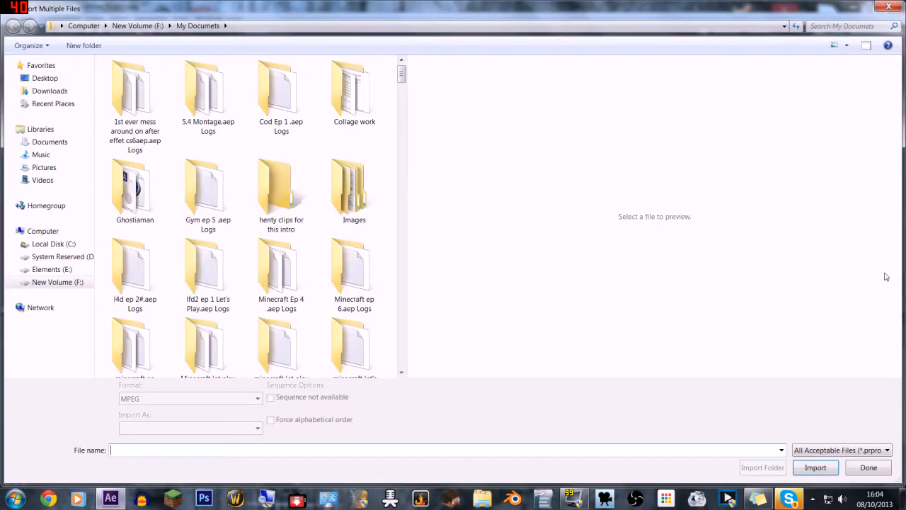
pyautogui.click(869, 467)
pyautogui.click(158, 240)
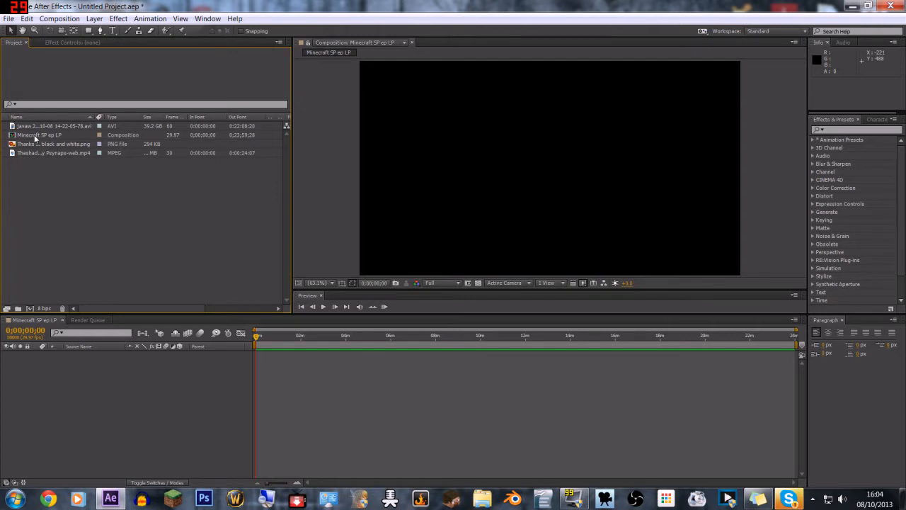
# Add the intro MP4 to the composition's timeline, starting at 0;00;00;00.
pyautogui.click(206, 388)
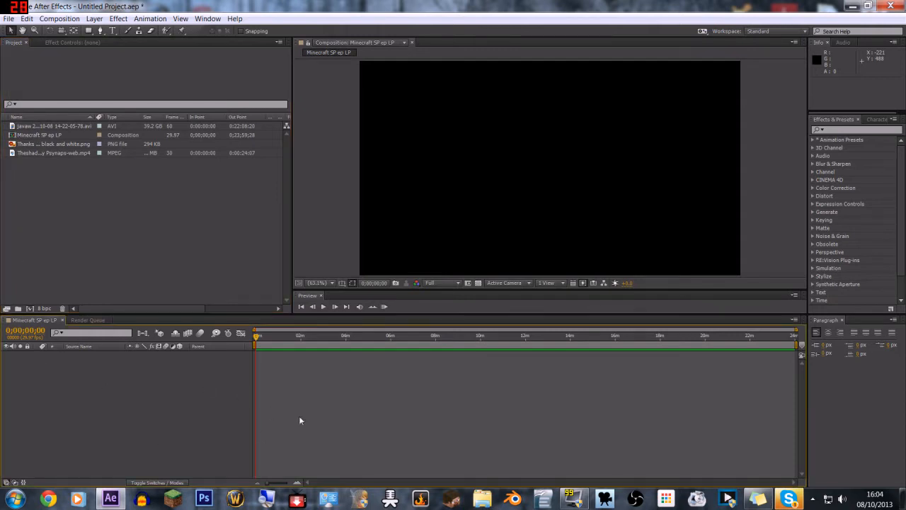
pyautogui.click(44, 153)
pyautogui.moveTo(44, 155); pyautogui.dragTo(119, 372)
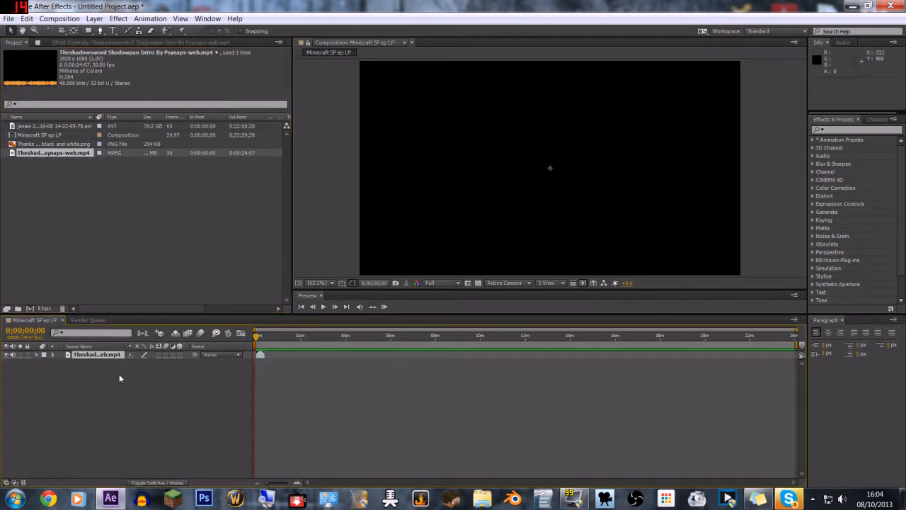
pyautogui.click(118, 374)
pyautogui.moveTo(258, 338); pyautogui.dragTo(233, 343)
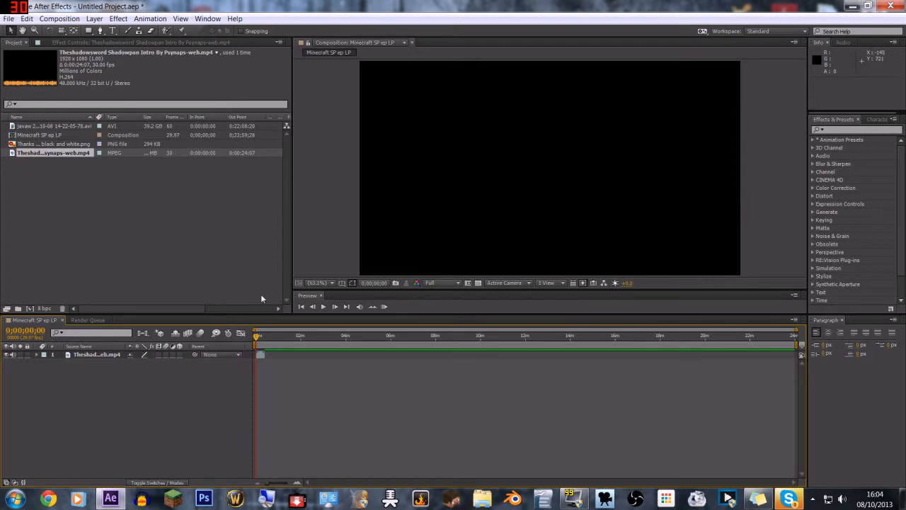
# Place the javaw gameplay clip in the composition beneath the intro layer, starting right after the intro at about 0;00;24;06.
pyautogui.click(115, 217)
pyautogui.click(40, 127)
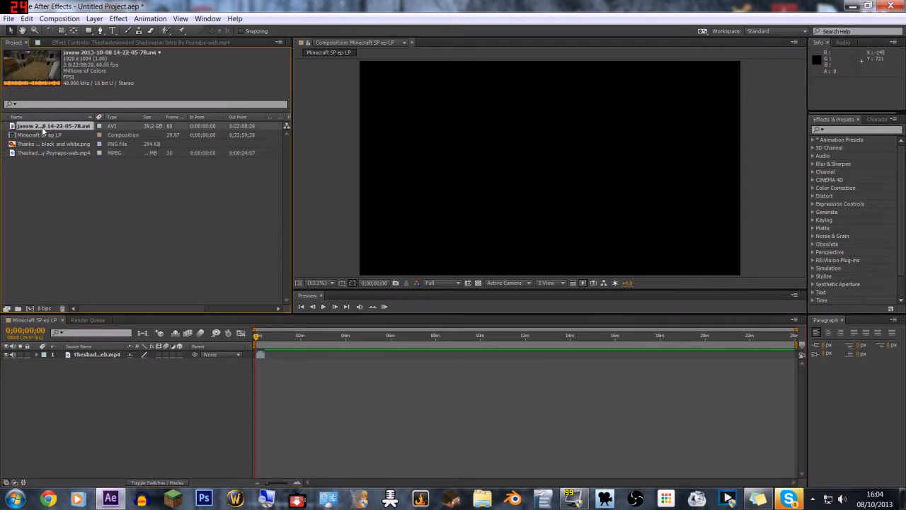
pyautogui.moveTo(42, 129); pyautogui.dragTo(43, 136)
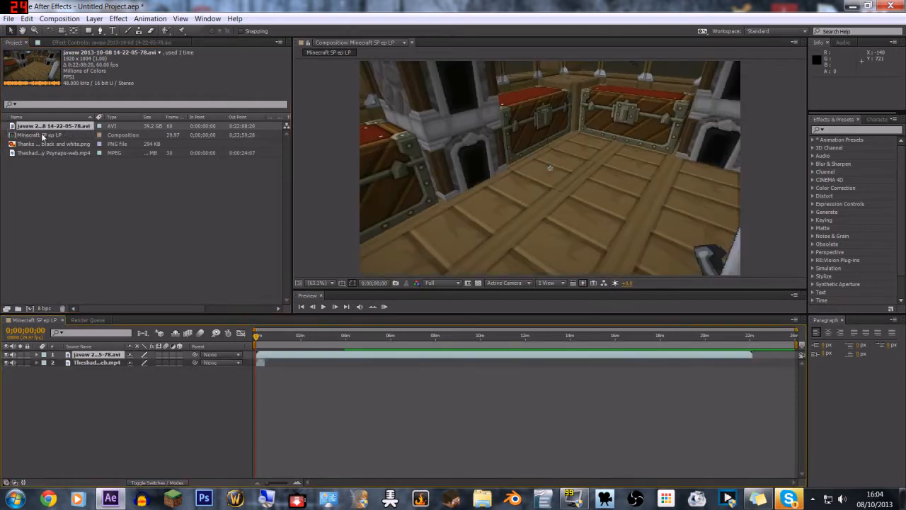
pyautogui.moveTo(97, 354); pyautogui.dragTo(87, 375)
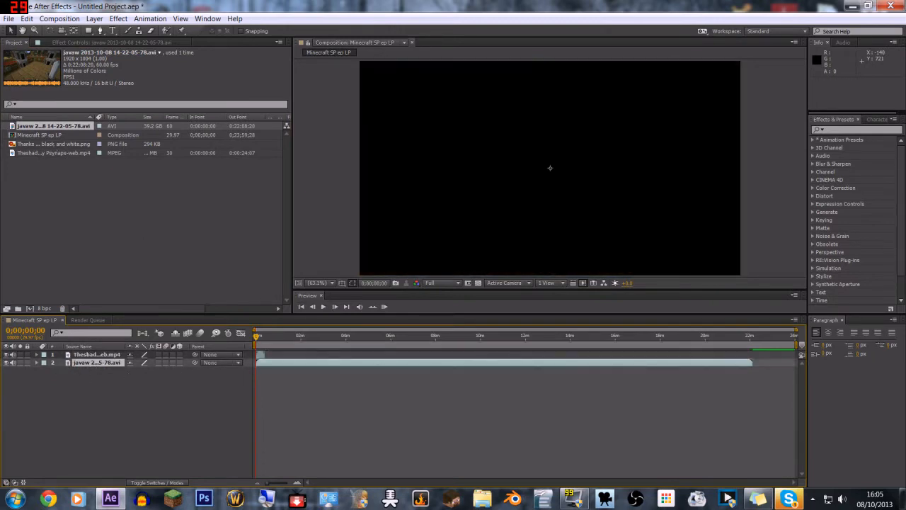
pyautogui.moveTo(268, 365); pyautogui.dragTo(272, 363)
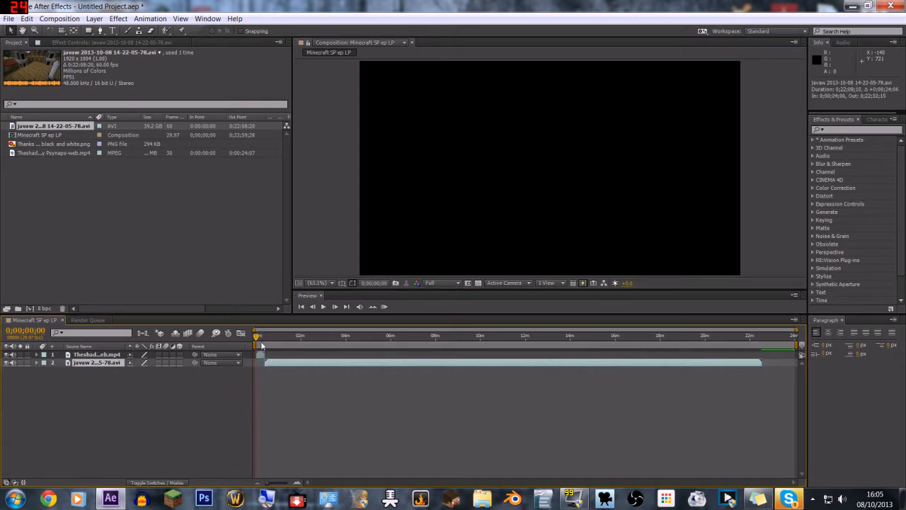
# Preview the intro at about 0;00;12;18 and scale its layer with Fit to Comp.
pyautogui.moveTo(257, 337); pyautogui.dragTo(260, 337)
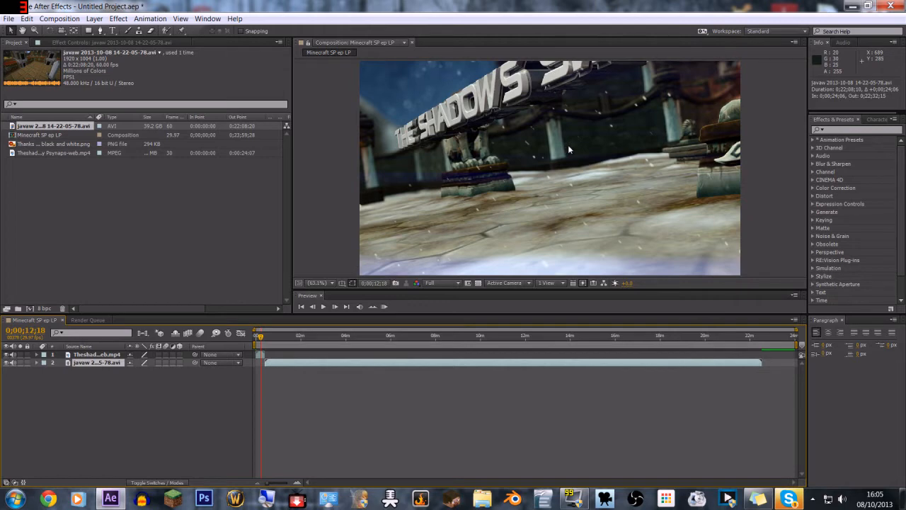
pyautogui.click(555, 189)
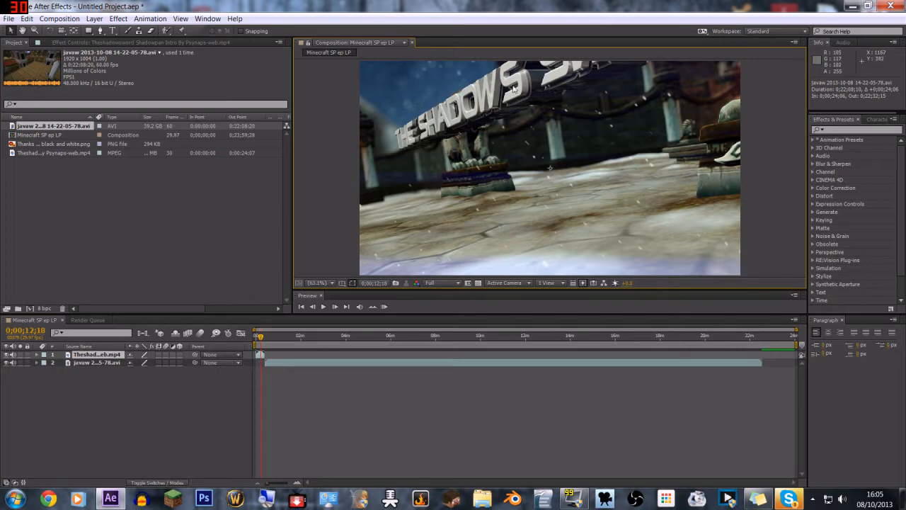
pyautogui.rightClick(456, 164)
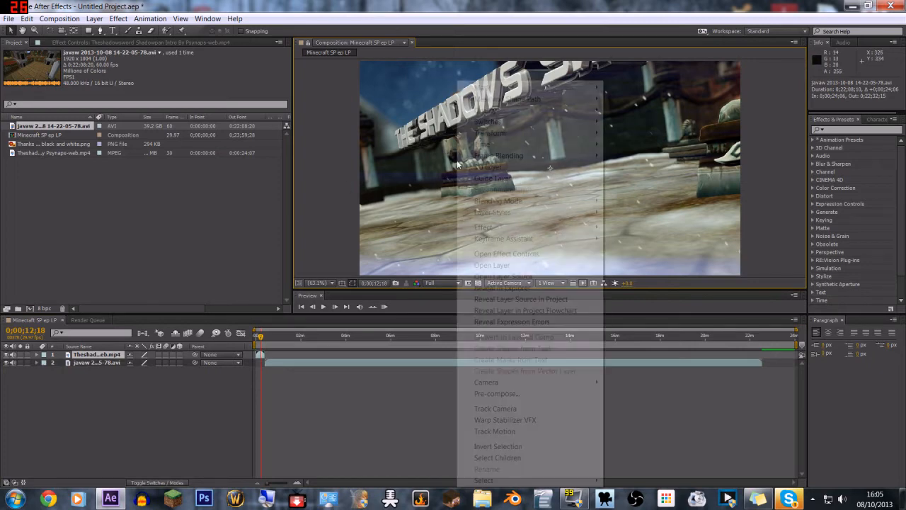
pyautogui.moveTo(470, 134)
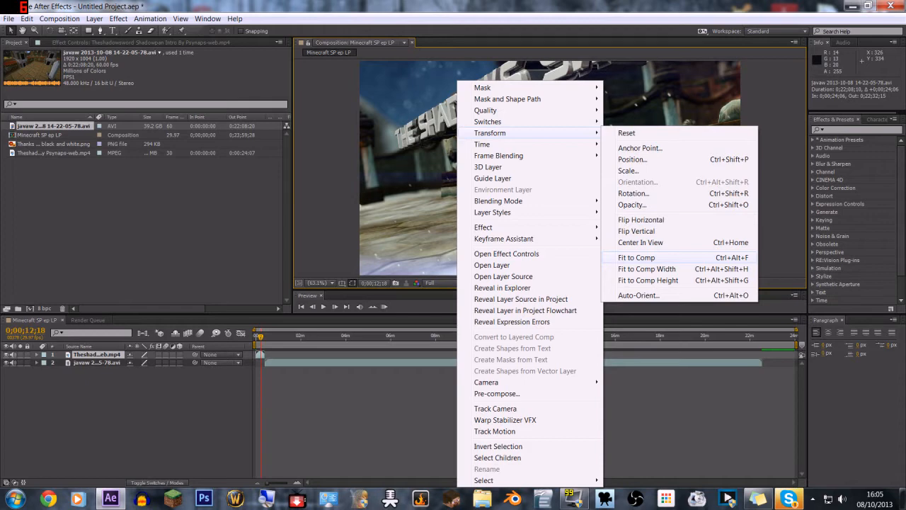
pyautogui.click(636, 258)
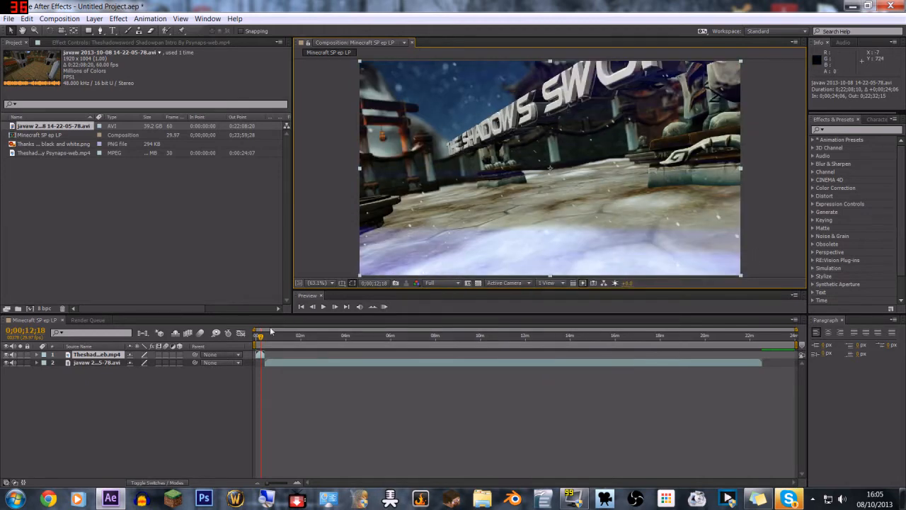
# Select the javaw gameplay layer, preview it at about 0;02;02;10, and scale it with Fit to Comp.
pyautogui.moveTo(262, 337); pyautogui.dragTo(273, 336)
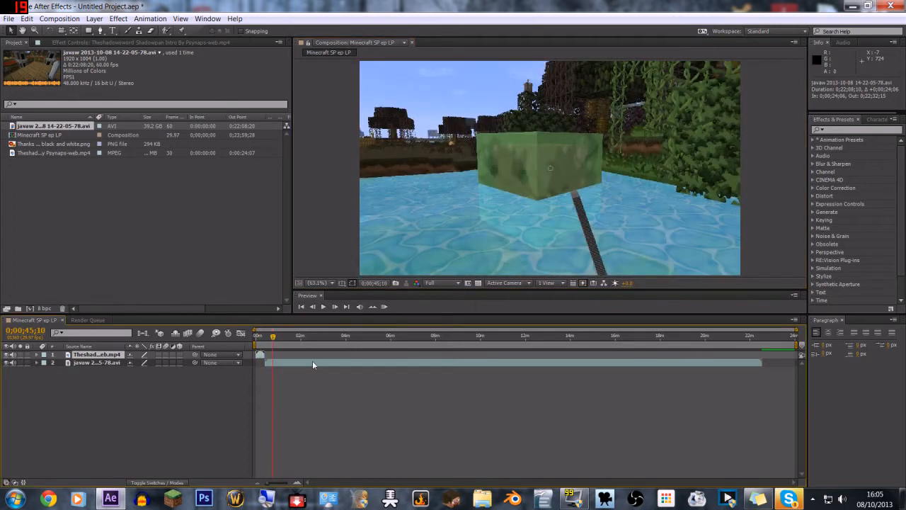
pyautogui.click(307, 363)
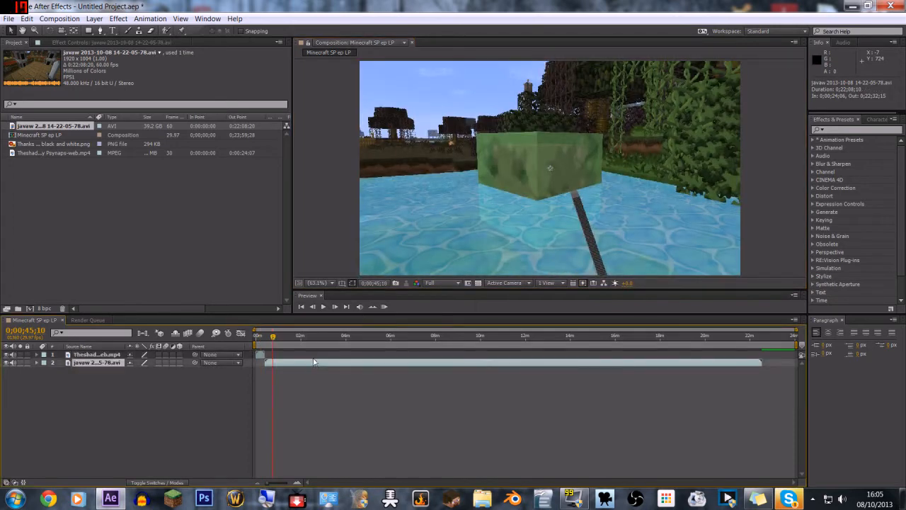
pyautogui.click(472, 172)
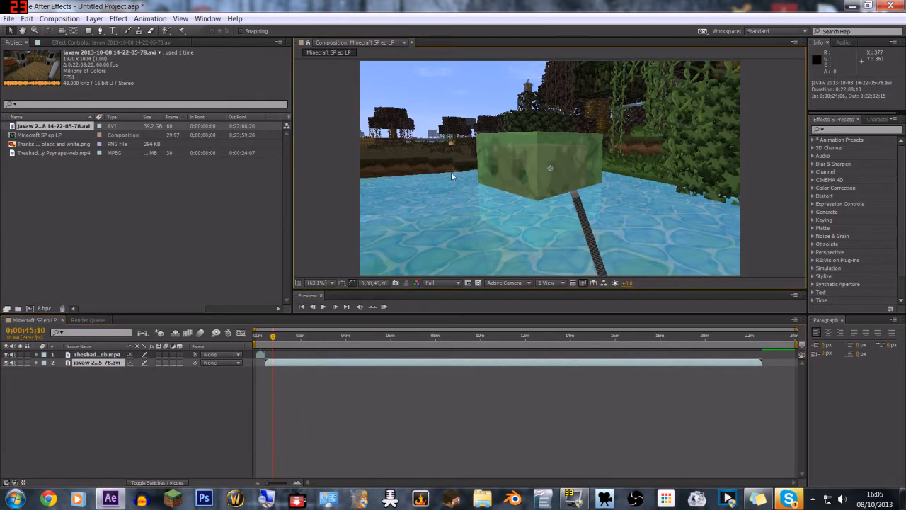
pyautogui.moveTo(272, 338); pyautogui.dragTo(302, 342)
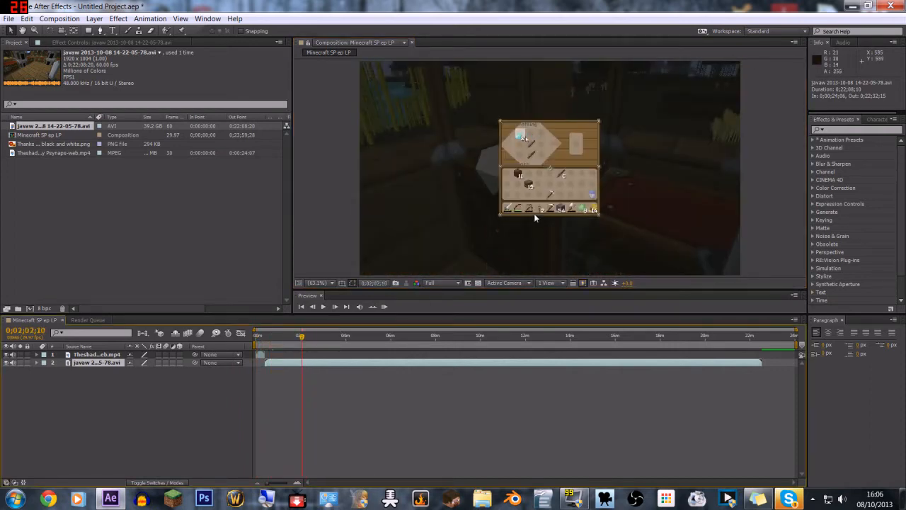
pyautogui.rightClick(605, 187)
pyautogui.moveTo(643, 135)
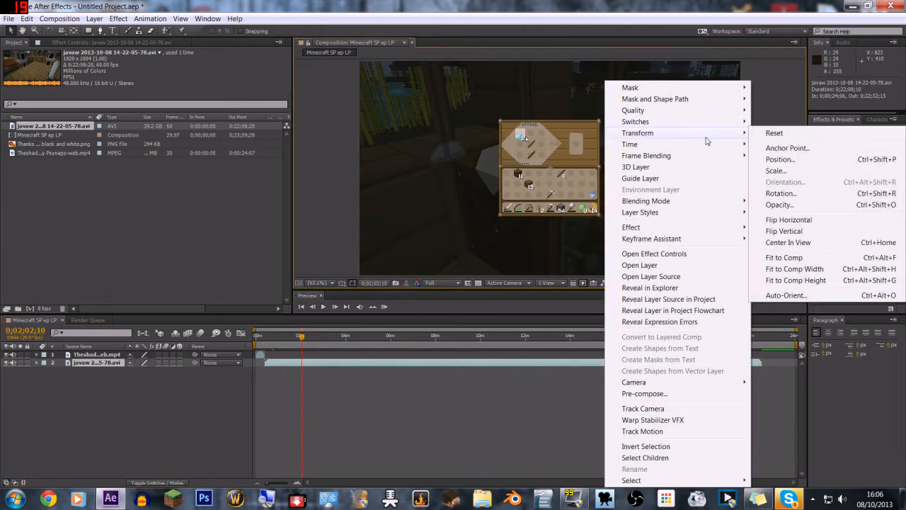
pyautogui.click(788, 258)
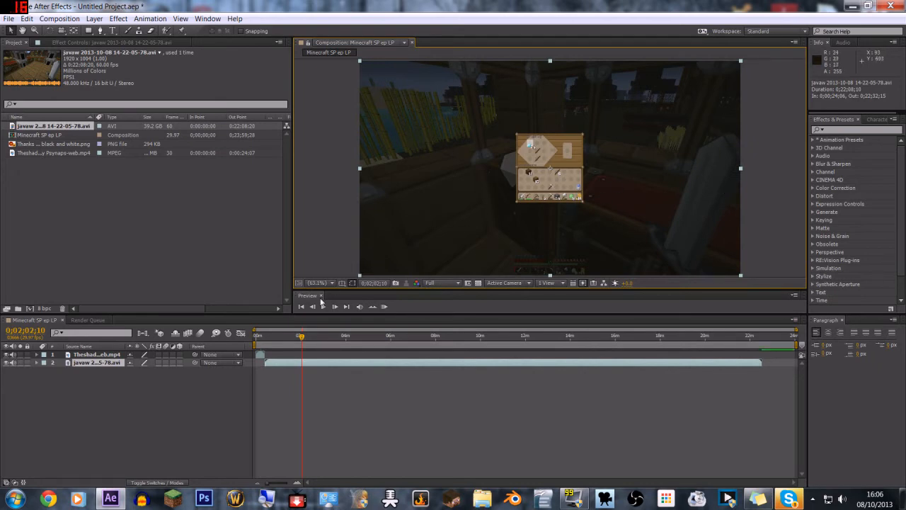
# Move the current time back near the start of the gameplay clip, to about 0;00;31;03.
pyautogui.moveTo(301, 340); pyautogui.dragTo(268, 347)
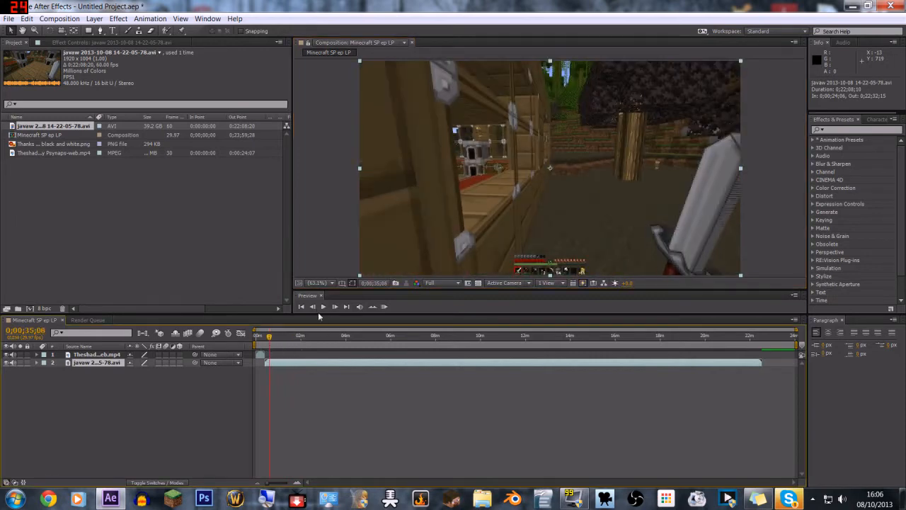
pyautogui.click(313, 307)
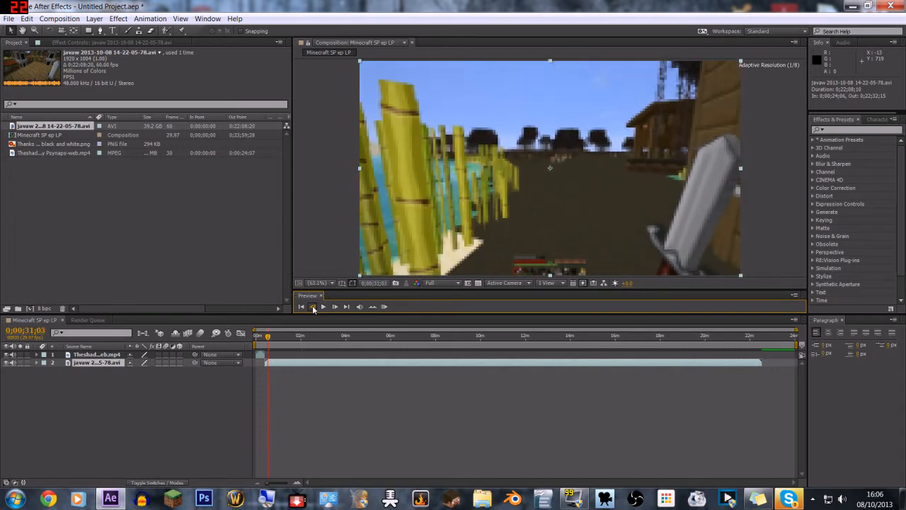
# Try docking the Preview panel with Effects & Presets, and return it beneath the composition viewer at its compact height.
pyautogui.moveTo(309, 296); pyautogui.dragTo(836, 124)
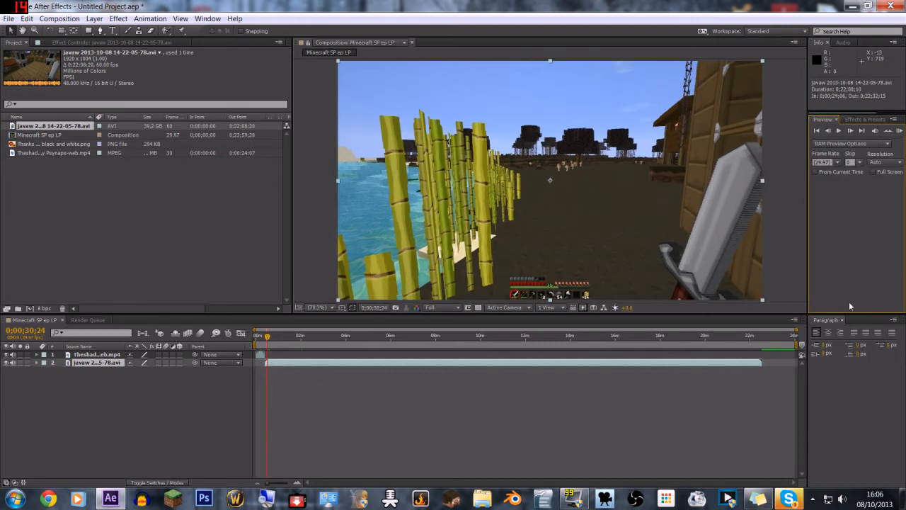
pyautogui.moveTo(822, 120); pyautogui.dragTo(449, 307)
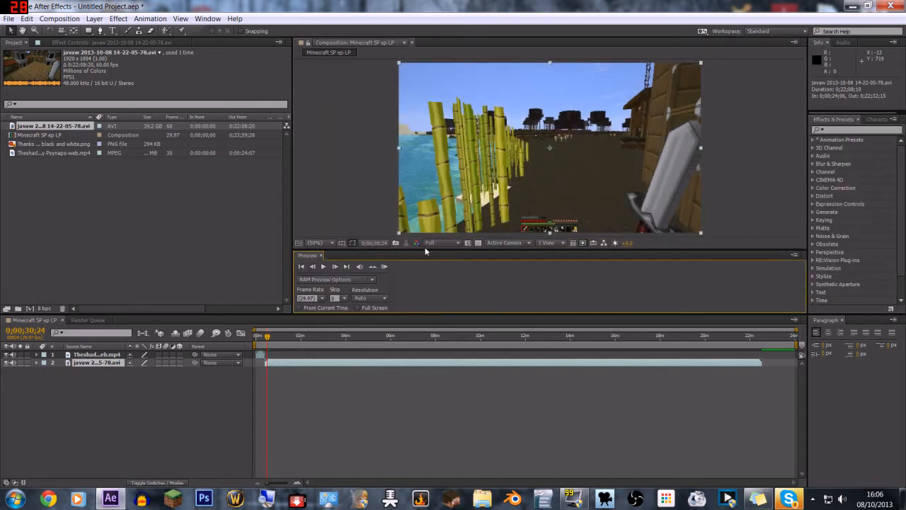
pyautogui.moveTo(424, 249); pyautogui.dragTo(422, 284)
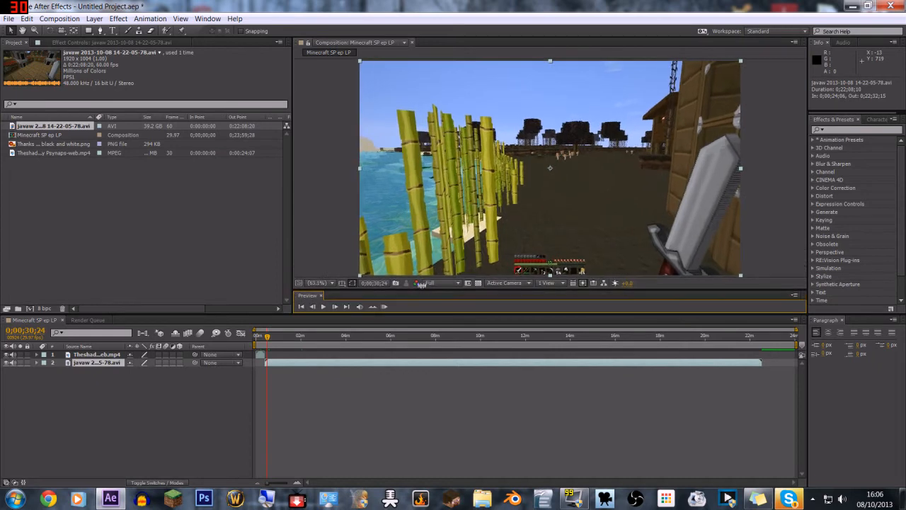
# Place the current time on the gameplay clip's first frame at 0;00;24;06, checking the frame just before it.
pyautogui.click(312, 306)
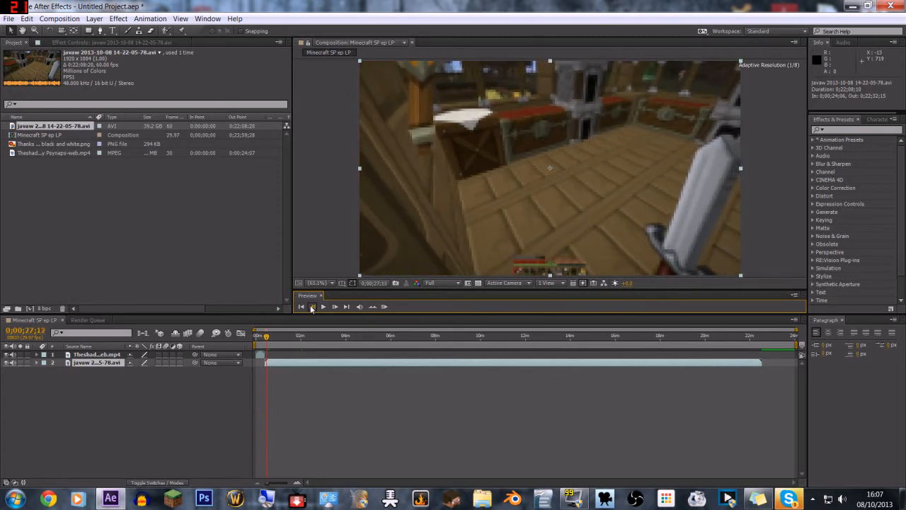
pyautogui.click(31, 320)
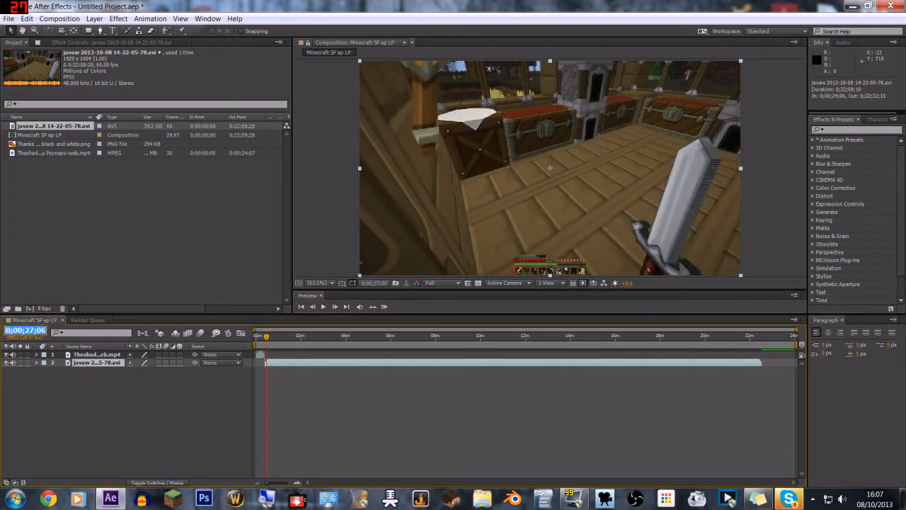
pyautogui.press('BackSpace')
pyautogui.write('4')
pyautogui.press('Return')
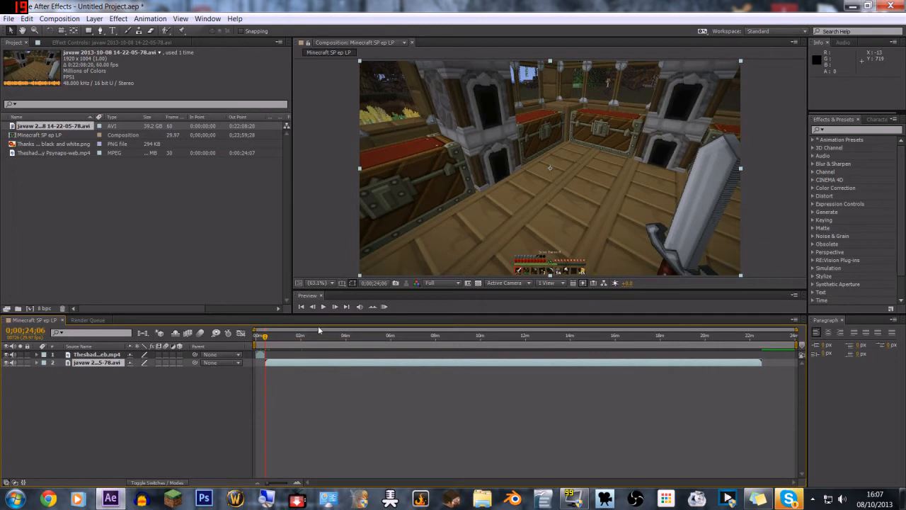
pyautogui.click(311, 306)
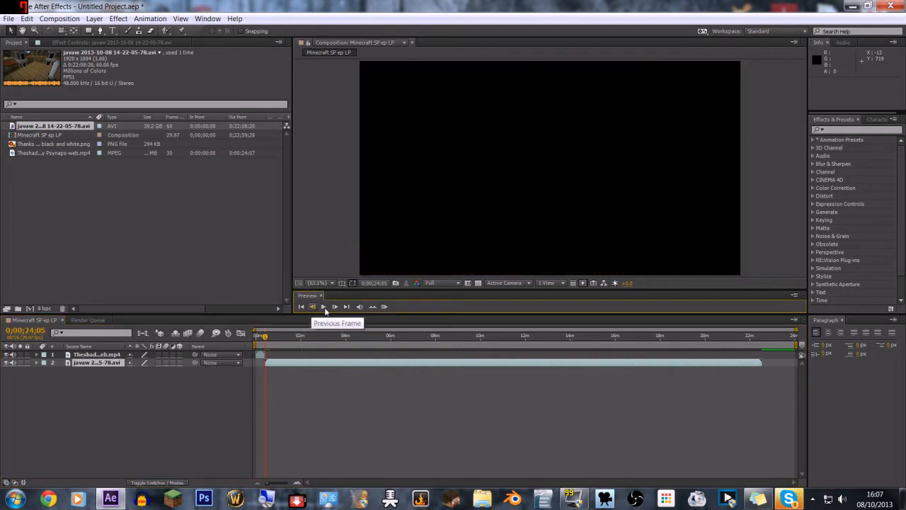
pyautogui.click(333, 307)
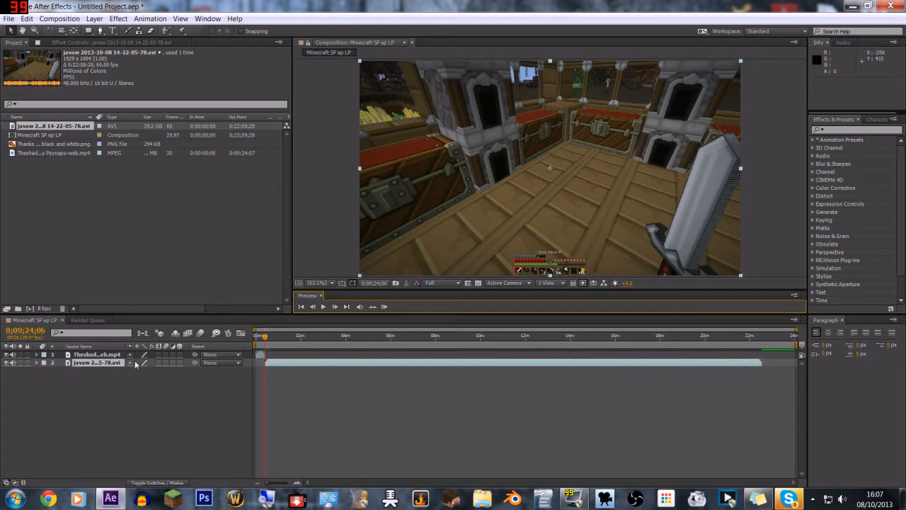
# Expand the gameplay layer's Transform properties and add Opacity keyframes at 0;00;24;06 and 0;00;26;06.
pyautogui.click(36, 361)
pyautogui.click(44, 371)
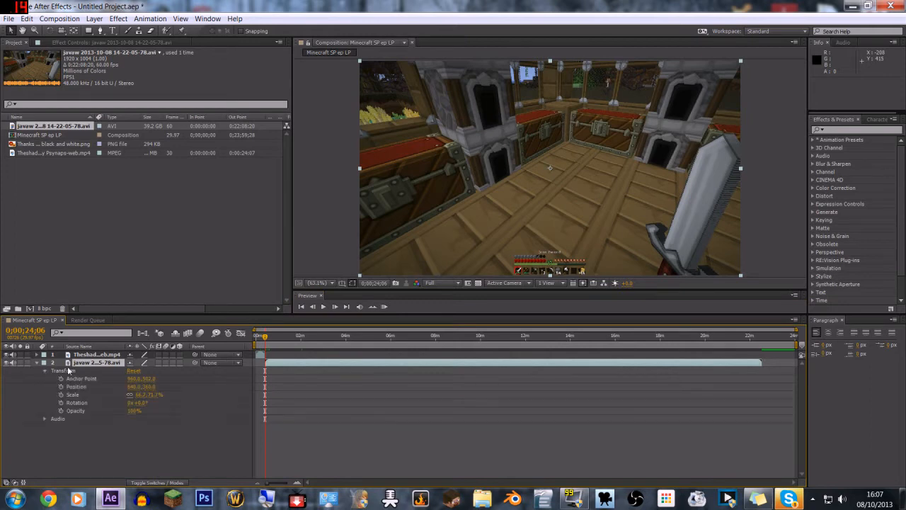
pyautogui.click(60, 411)
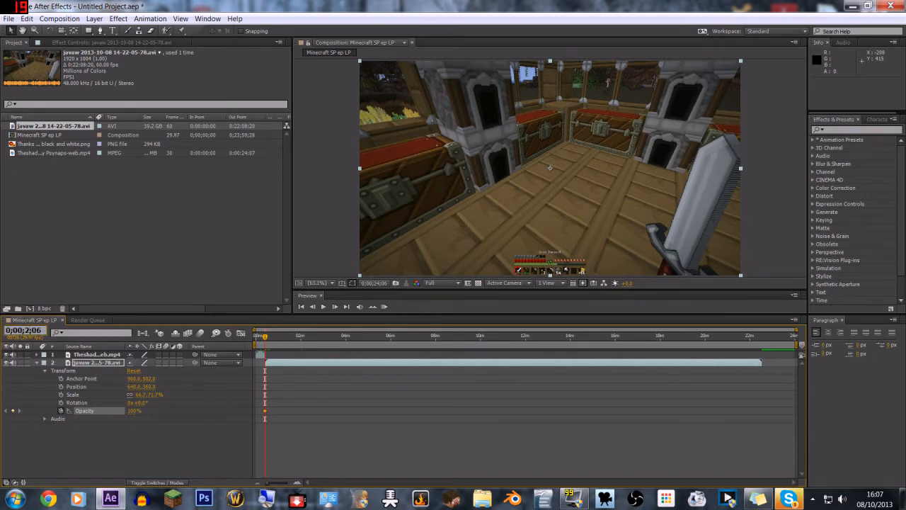
pyautogui.write('6')
pyautogui.press('Return')
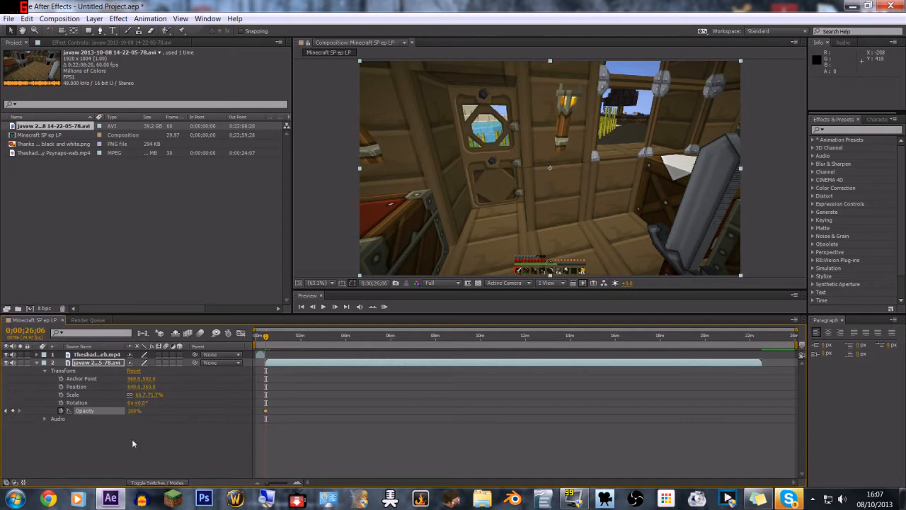
# Expand the gameplay layer's Audio properties and add Audio Levels keyframes at 0;00;24;06 and 0;00;26;06.
pyautogui.click(44, 419)
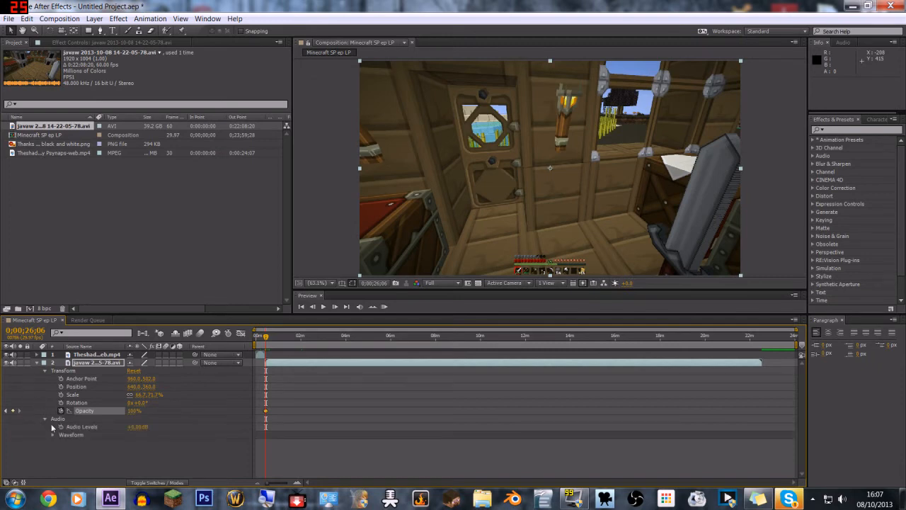
pyautogui.click(60, 427)
pyautogui.click(6, 411)
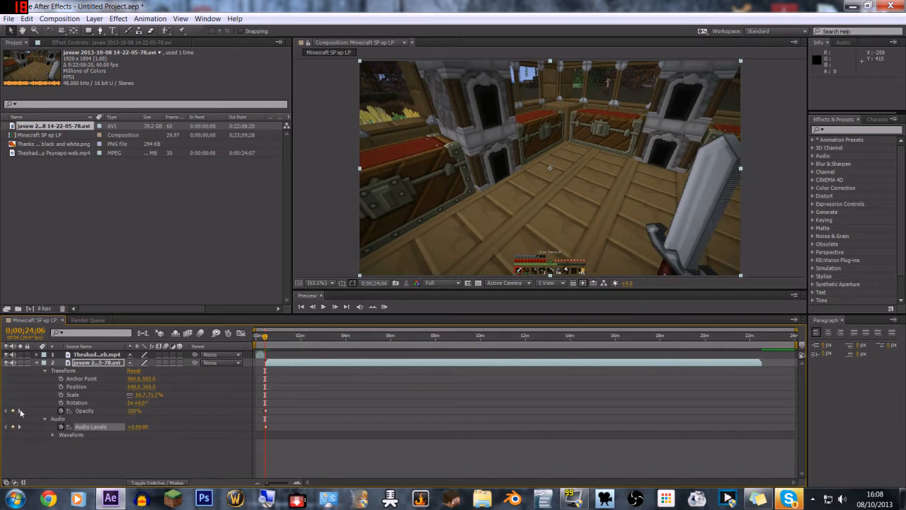
# Jump between the gameplay layer's two Opacity keyframes and examine their spacing in the timeline.
pyautogui.click(19, 410)
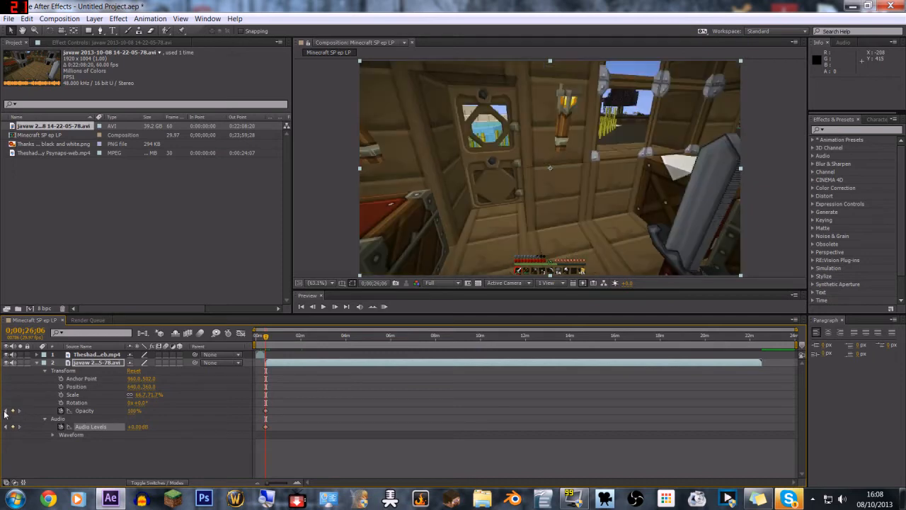
pyautogui.click(7, 410)
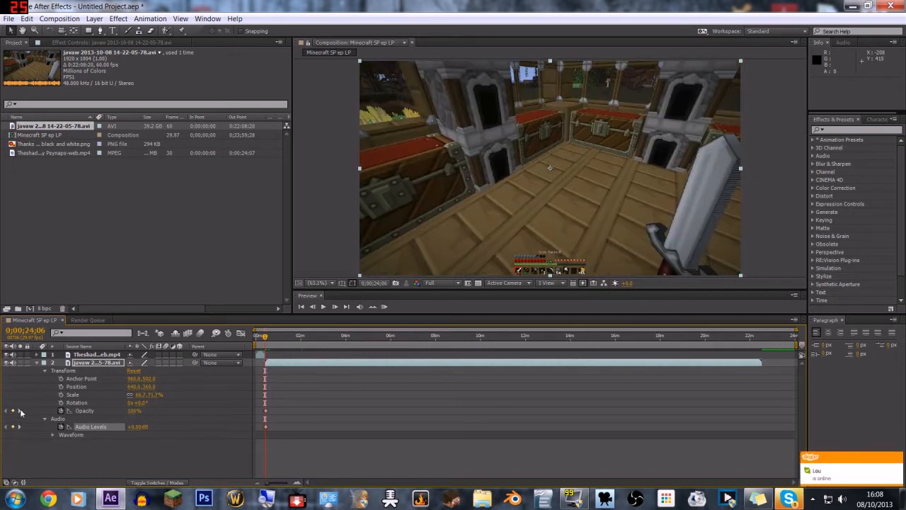
pyautogui.click(19, 410)
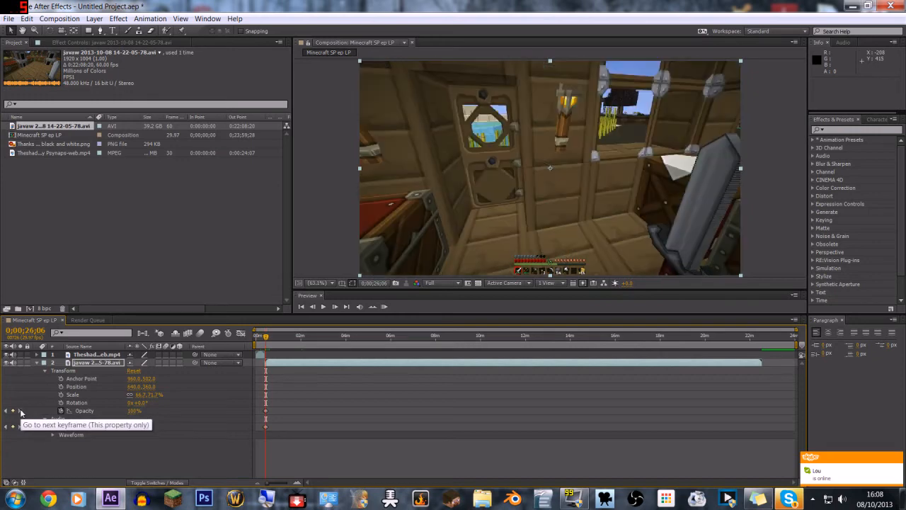
pyautogui.click(6, 411)
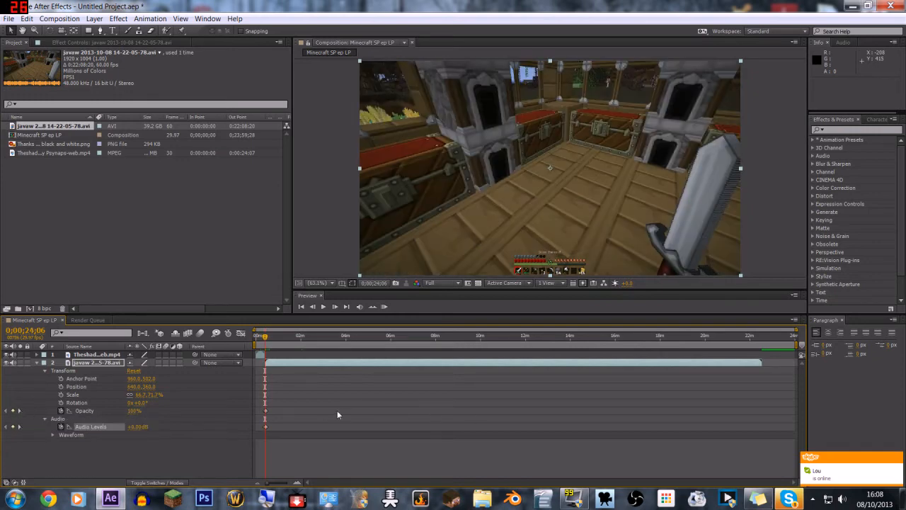
pyautogui.click(20, 411)
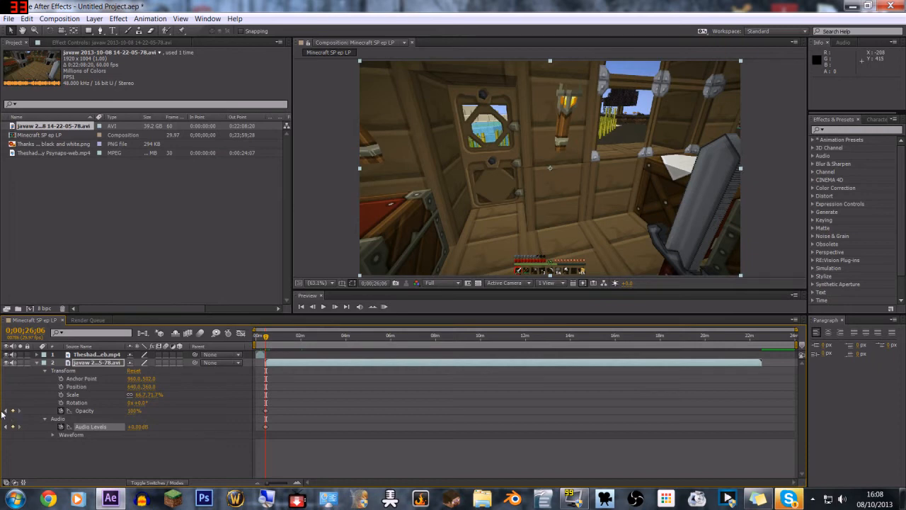
pyautogui.click(6, 411)
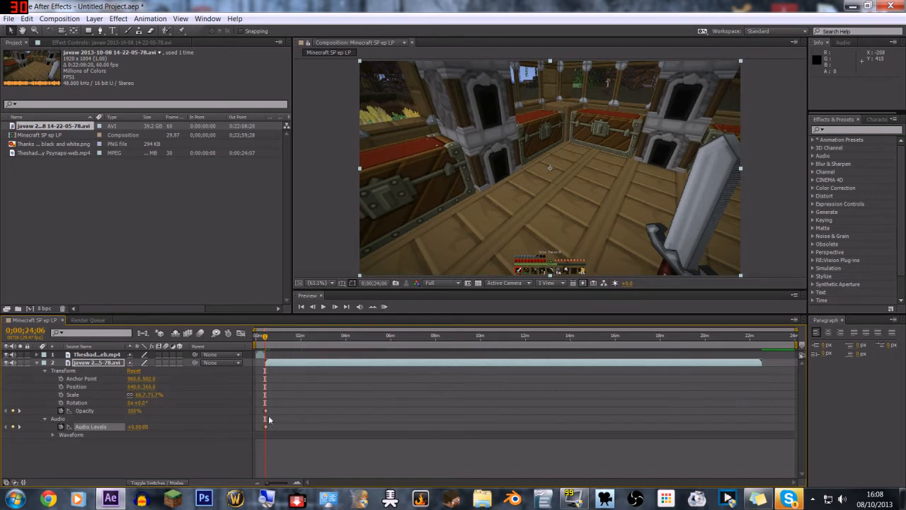
pyautogui.moveTo(267, 485); pyautogui.dragTo(290, 485)
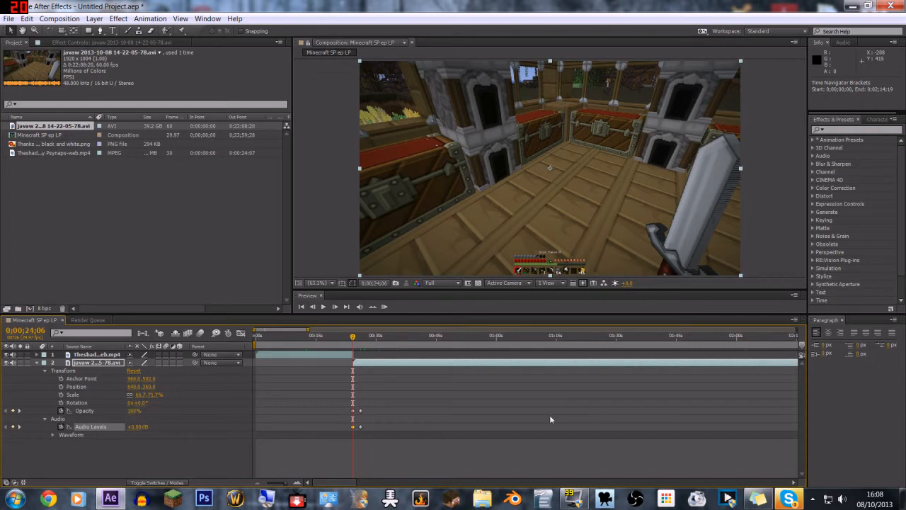
pyautogui.moveTo(287, 482); pyautogui.dragTo(262, 487)
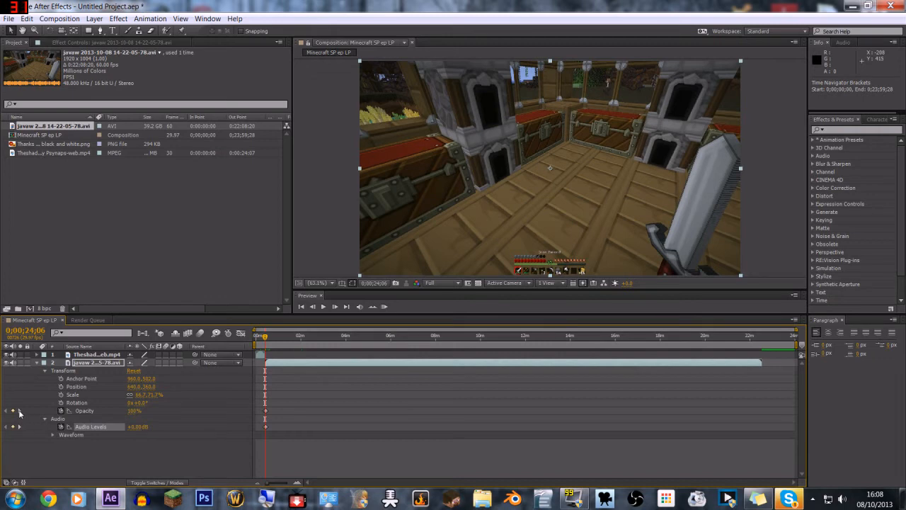
pyautogui.click(20, 410)
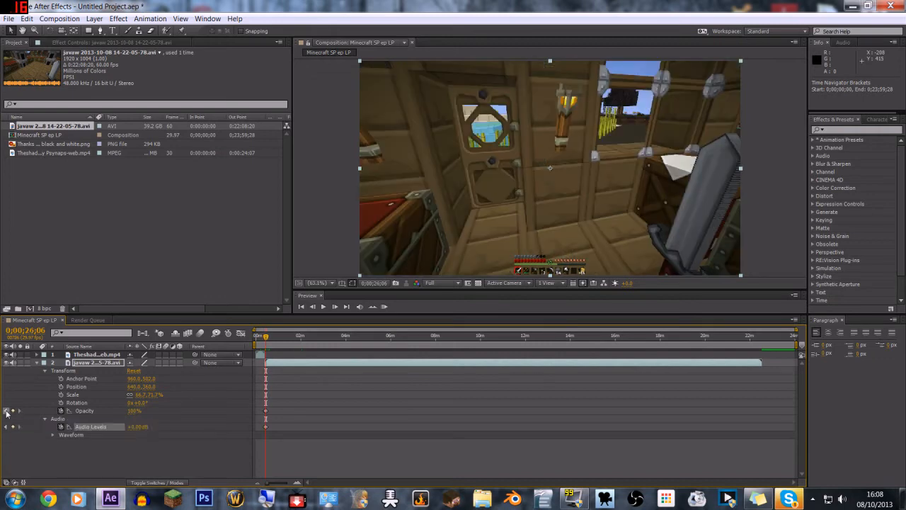
pyautogui.click(6, 410)
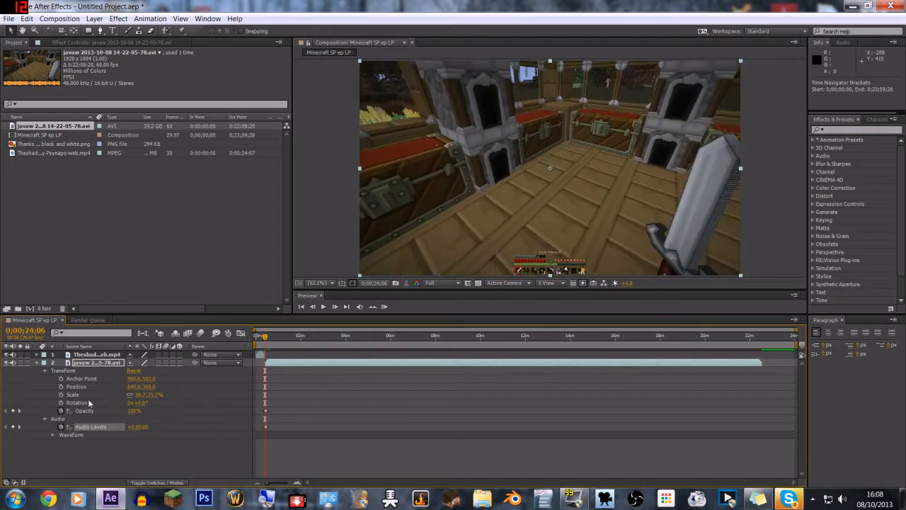
# At the 0;00;24;06 keyframes, set the gameplay layer's Opacity to 0% and lower Audio Levels to about -48 dB.
pyautogui.click(90, 426)
pyautogui.write('0')
pyautogui.press('Return')
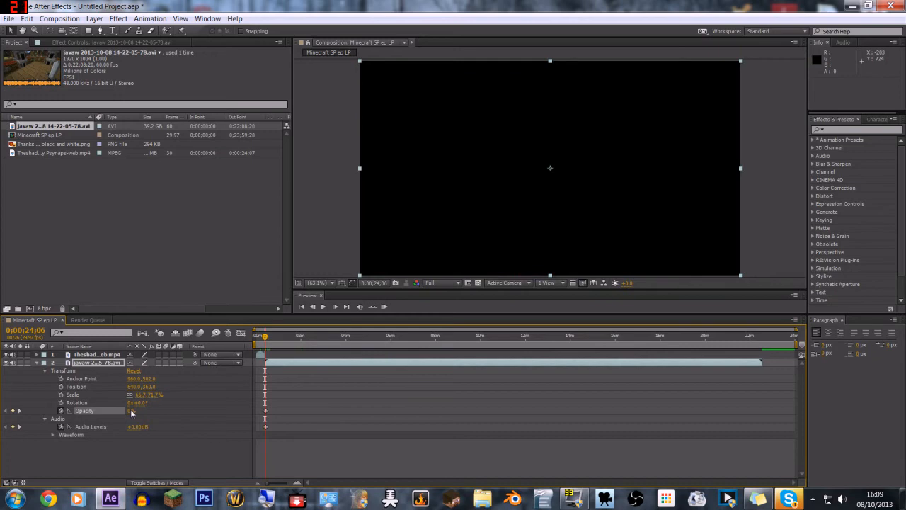
pyautogui.moveTo(132, 410); pyautogui.dragTo(109, 410)
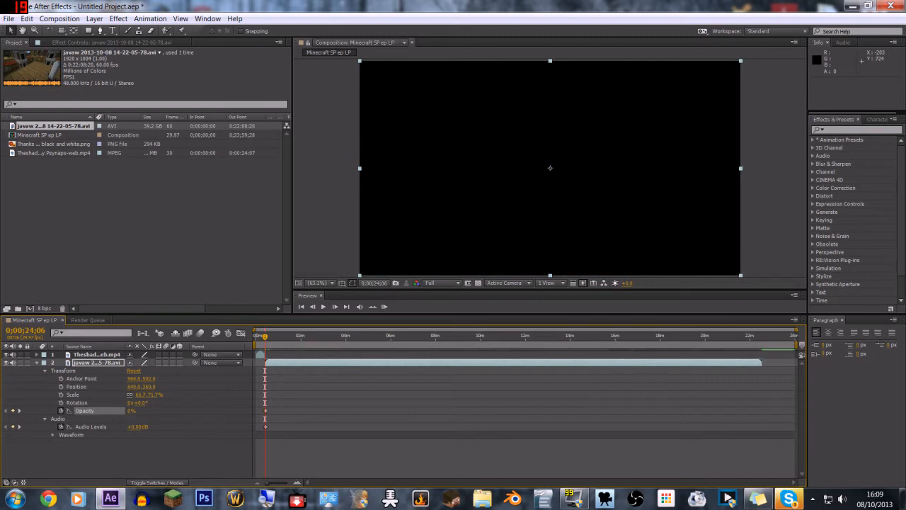
pyautogui.moveTo(133, 427); pyautogui.dragTo(128, 427)
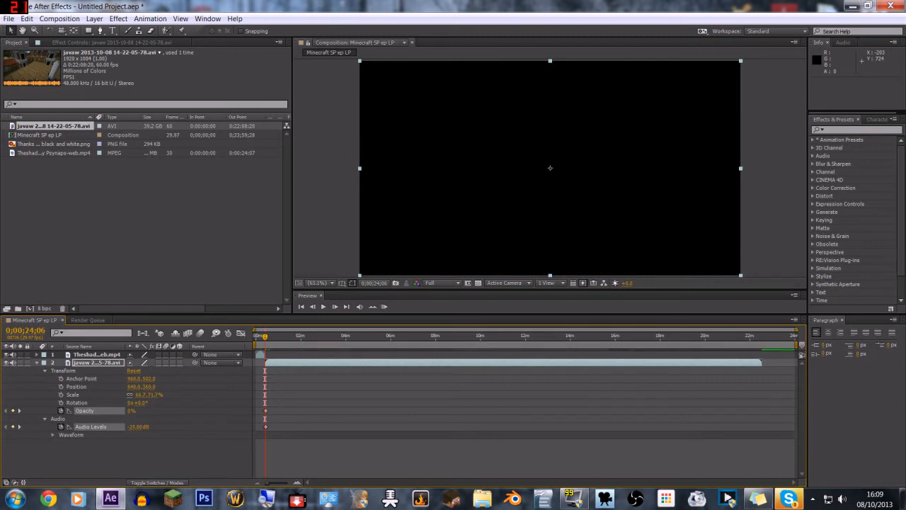
pyautogui.click(106, 427)
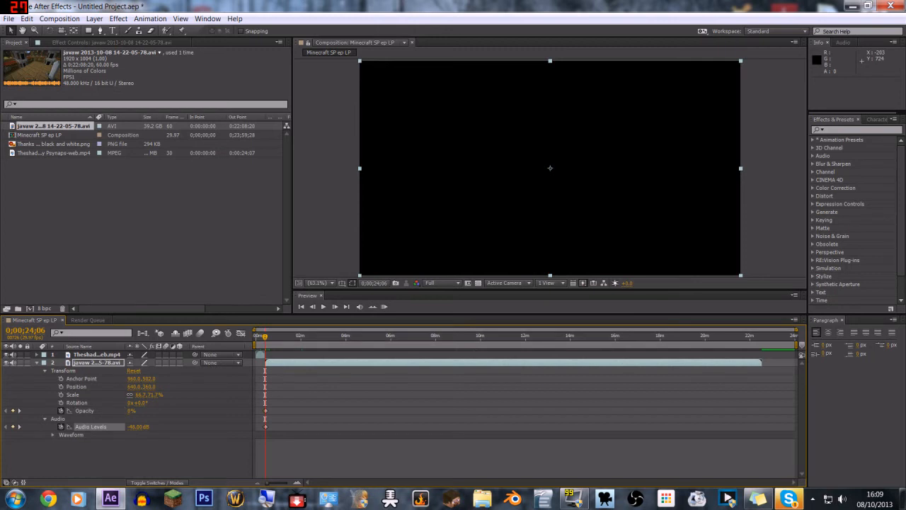
# Check the gameplay layer's Opacity and Audio Levels keyframes at 0;00;26;06.
pyautogui.moveTo(130, 426); pyautogui.dragTo(152, 427)
pyautogui.click(19, 412)
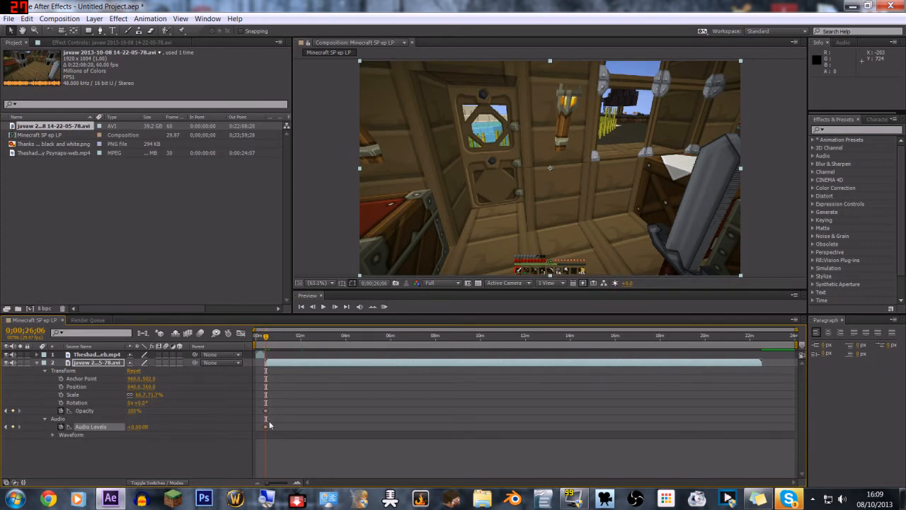
pyautogui.moveTo(259, 403); pyautogui.dragTo(270, 429)
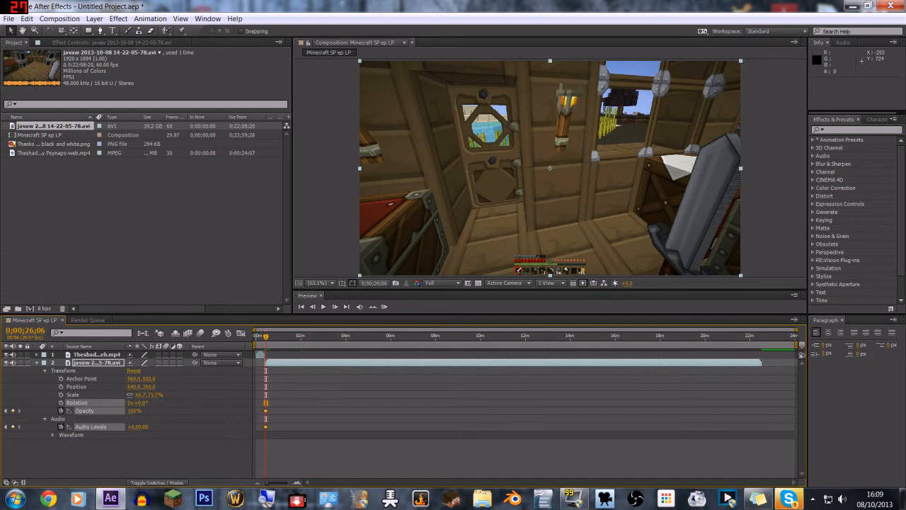
pyautogui.click(276, 426)
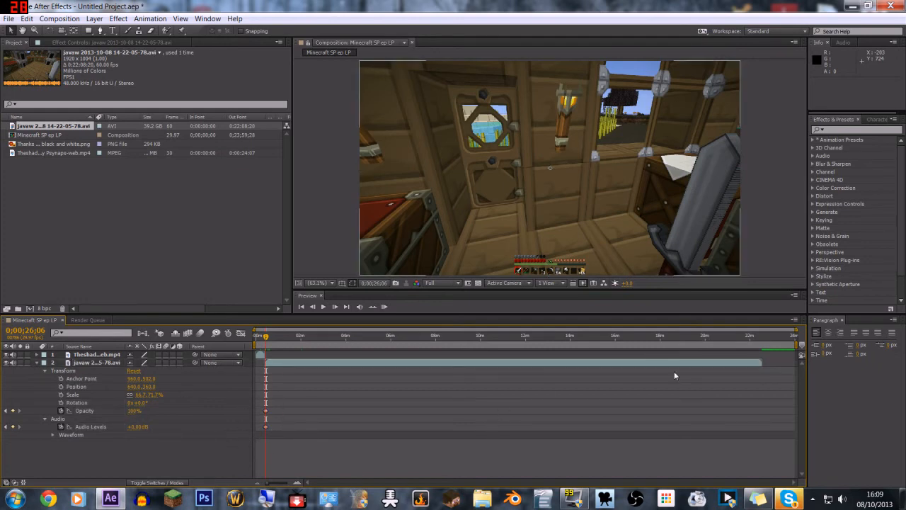
# At the gameplay layer's last visible frame, 0;22;32;15, add Opacity and Audio Levels keyframes.
pyautogui.moveTo(266, 338); pyautogui.dragTo(762, 379)
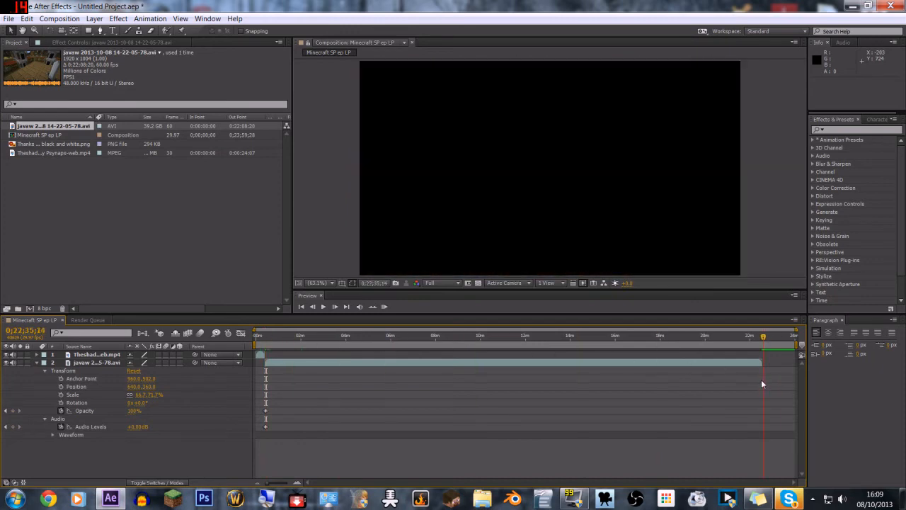
pyautogui.click(312, 307)
pyautogui.click(312, 310)
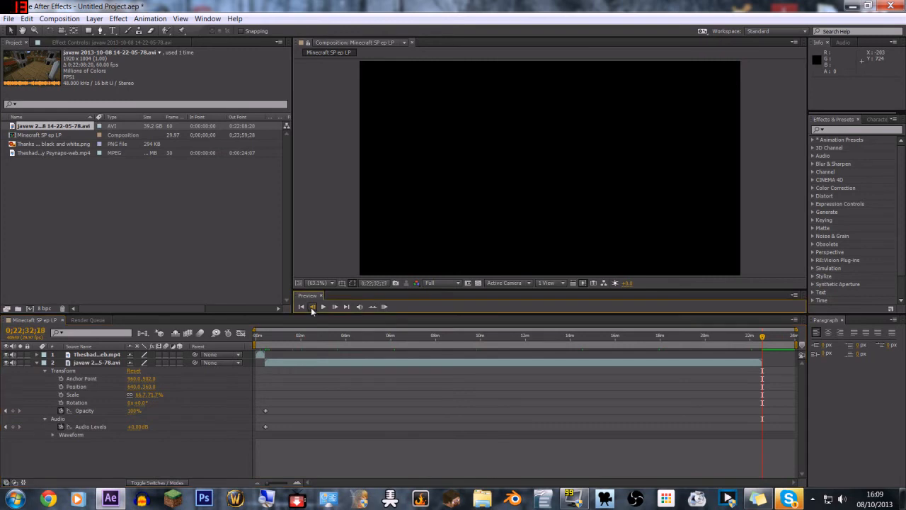
pyautogui.click(312, 309)
pyautogui.click(336, 308)
pyautogui.click(335, 308)
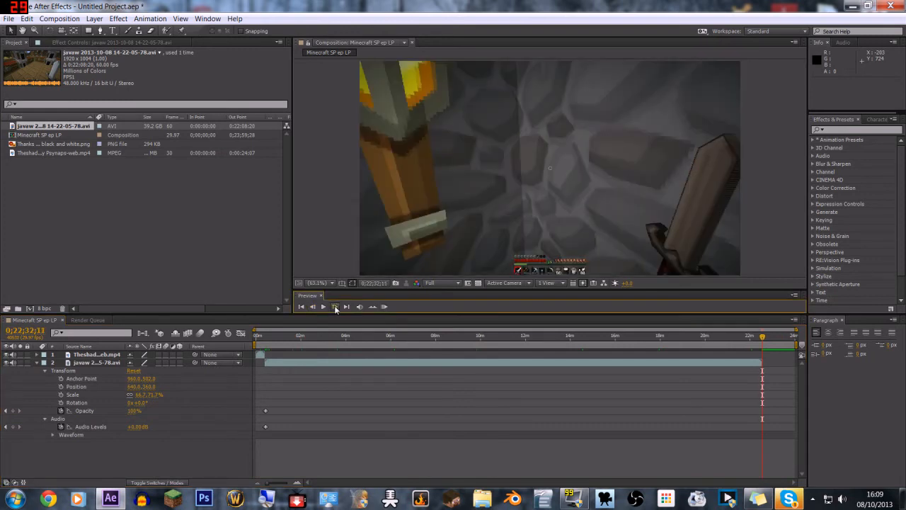
pyautogui.click(335, 308)
pyautogui.click(335, 308)
pyautogui.click(335, 307)
pyautogui.click(313, 307)
pyautogui.click(12, 411)
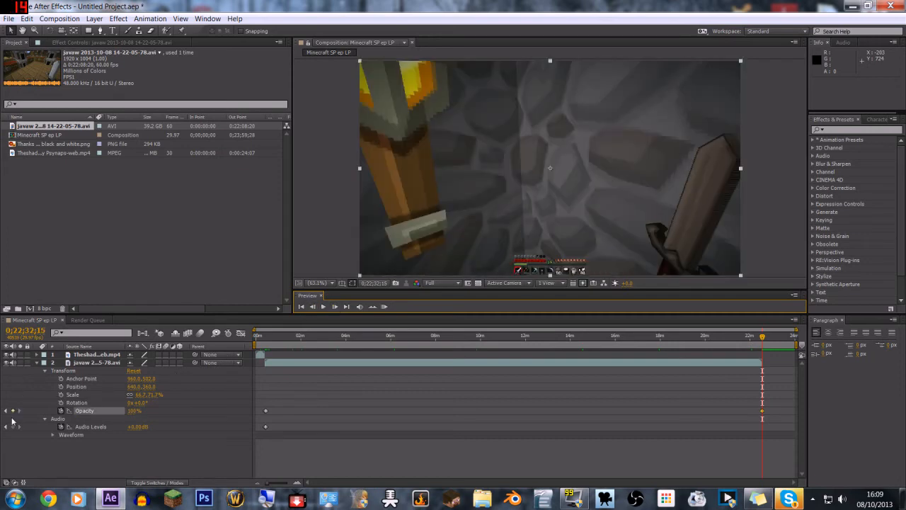
pyautogui.click(12, 427)
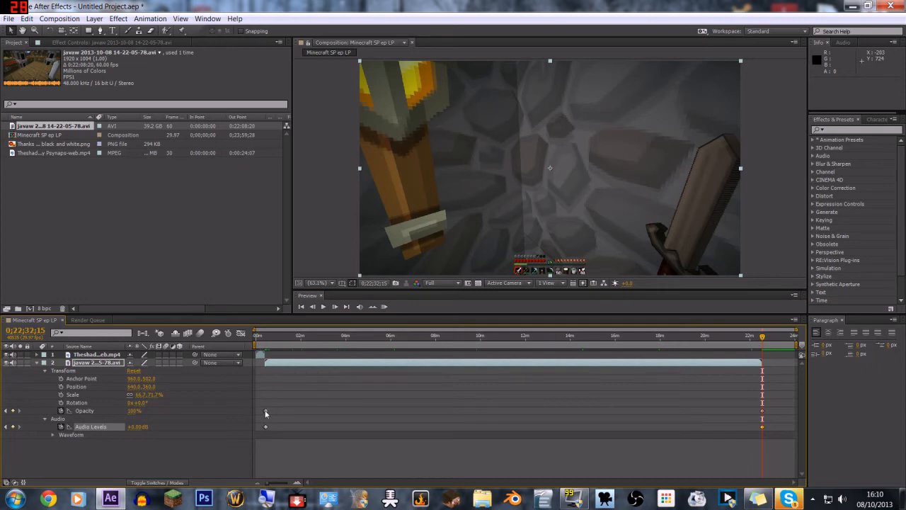
pyautogui.click(38, 330)
pyautogui.click(43, 331)
pyautogui.press('BackSpace')
pyautogui.write('1')
pyautogui.press('Delete')
pyautogui.write('.')
pyautogui.press('BackSpace')
pyautogui.press('BackSpace')
pyautogui.write('29')
pyautogui.press('Return')
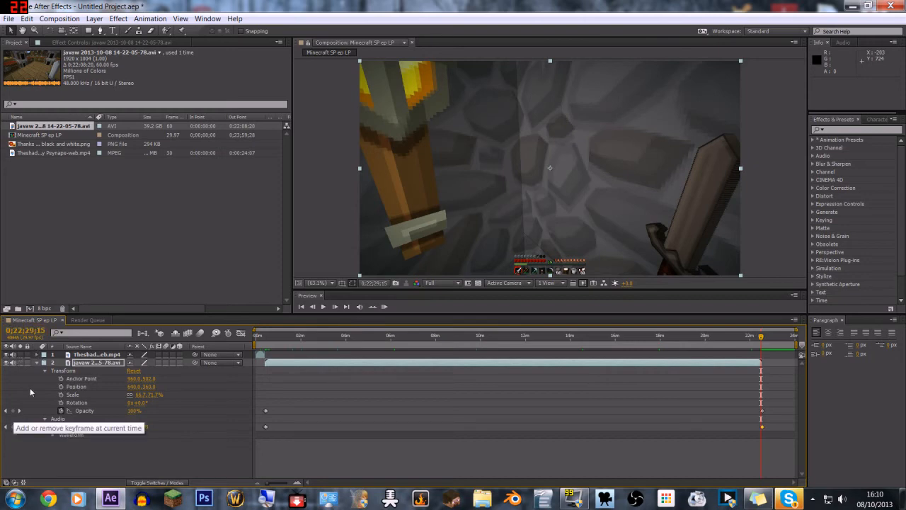
pyautogui.click(19, 411)
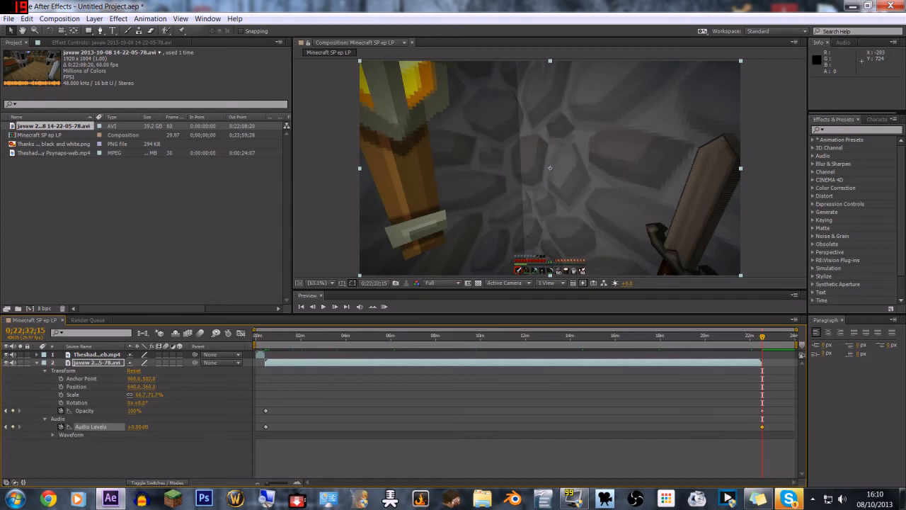
# Move the current time to 0;22;30;15 and add Opacity and Audio Levels keyframes to the gameplay layer.
pyautogui.click(33, 330)
pyautogui.click(33, 331)
pyautogui.press('BackSpace')
pyautogui.write('0')
pyautogui.press('Return')
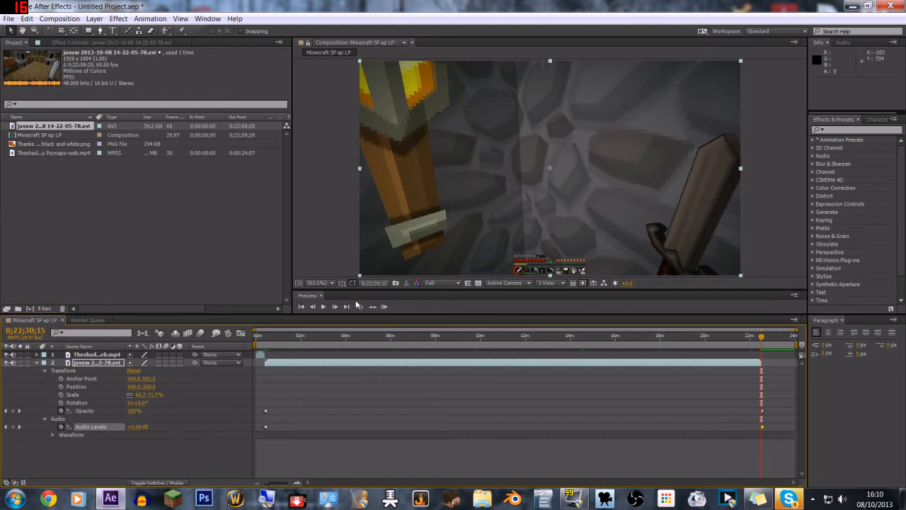
pyautogui.click(13, 410)
pyautogui.click(13, 426)
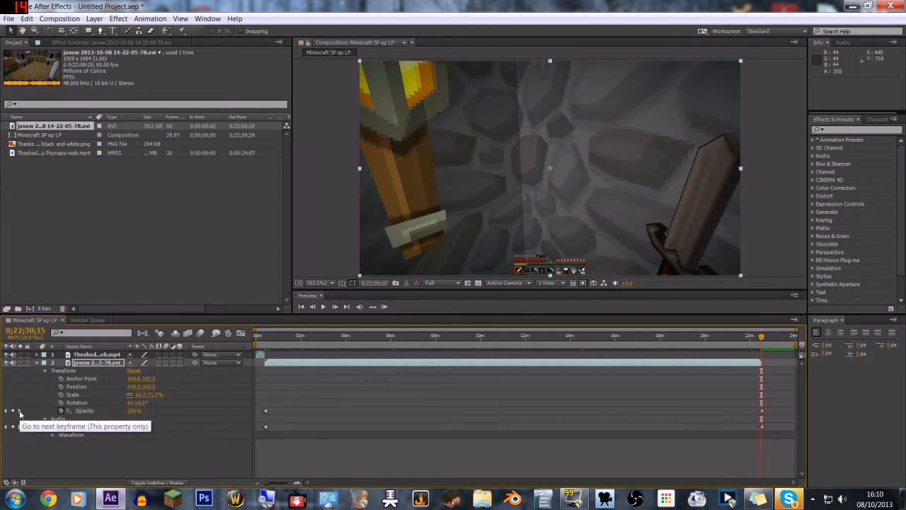
# Jump back and forth through the gameplay layer's Opacity keyframes and examine their times at the clip's start and end.
pyautogui.click(19, 411)
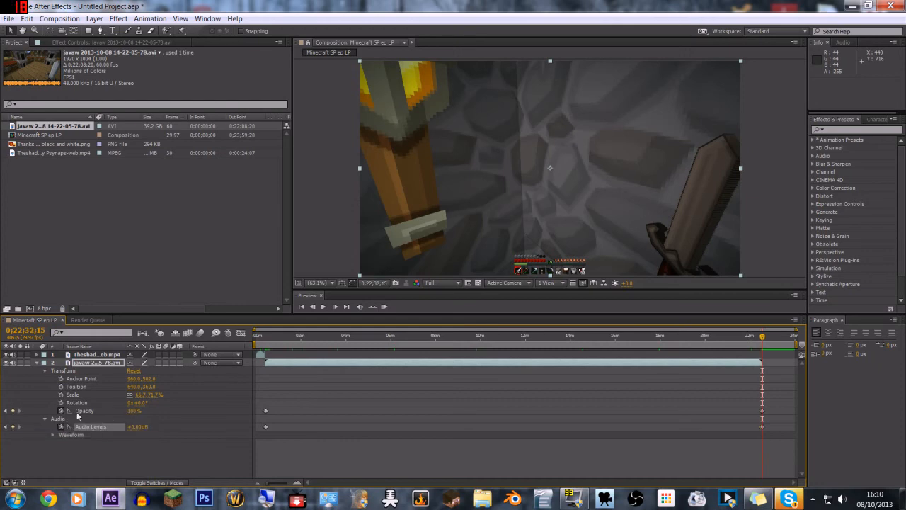
pyautogui.click(5, 411)
pyautogui.click(6, 412)
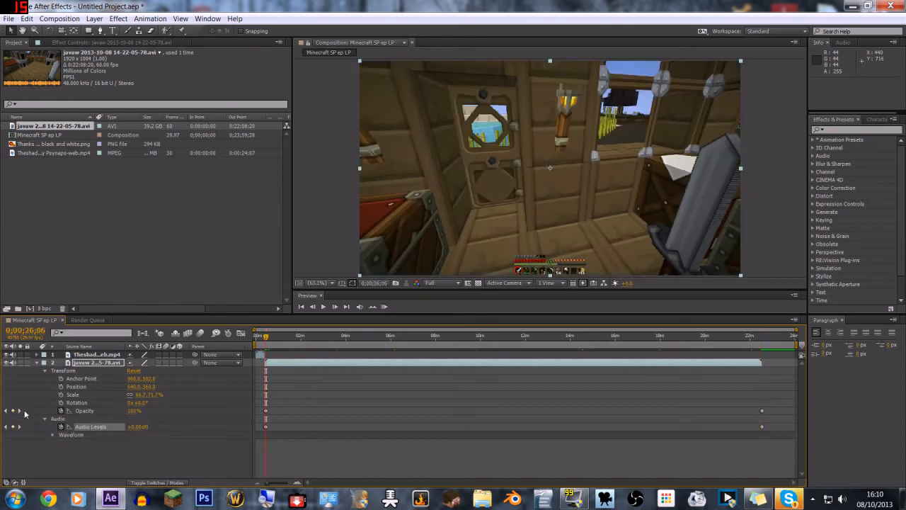
pyautogui.click(19, 410)
pyautogui.click(5, 411)
pyautogui.click(19, 411)
pyautogui.click(6, 410)
pyautogui.click(19, 410)
pyautogui.click(5, 410)
pyautogui.click(19, 410)
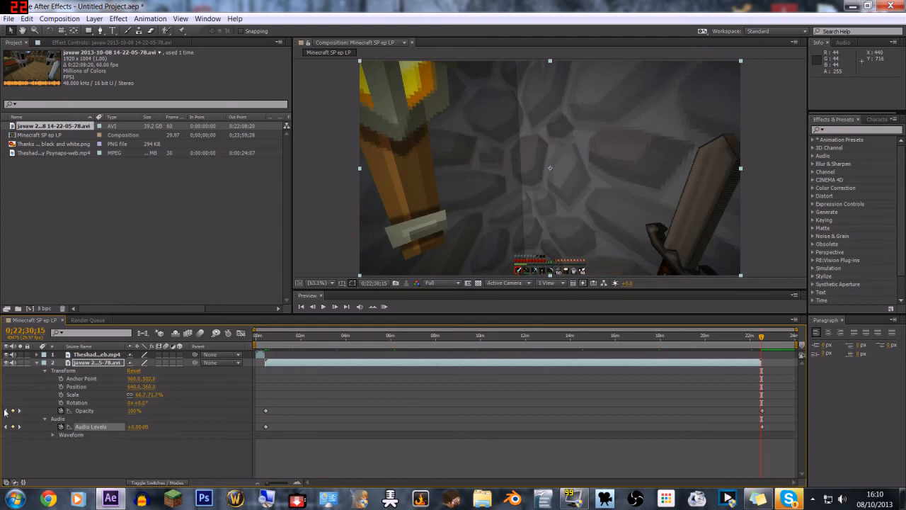
pyautogui.click(6, 410)
# At the 0;22;32;15 keyframes, set the gameplay layer's Opacity to 0% and lower Audio Levels to about -48 dB.
pyautogui.click(19, 411)
pyautogui.moveTo(133, 411); pyautogui.dragTo(62, 415)
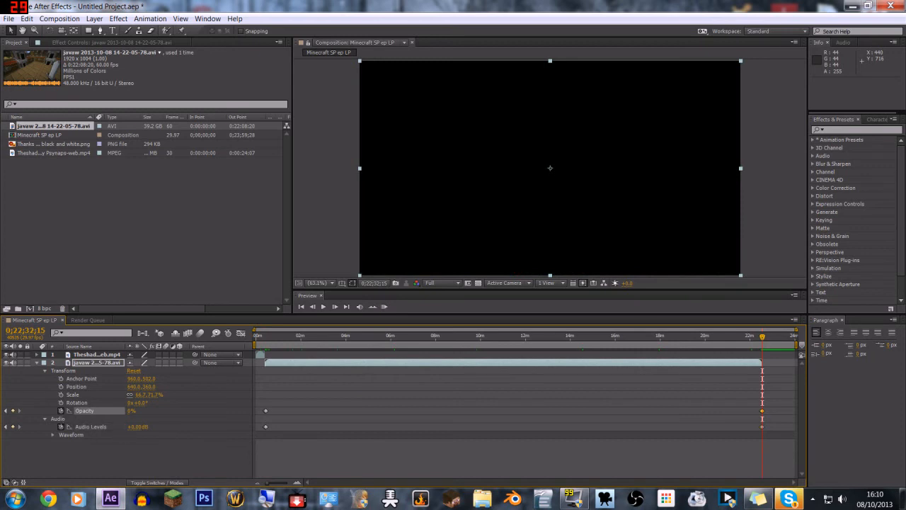
pyautogui.moveTo(138, 427); pyautogui.dragTo(114, 427)
pyautogui.click(101, 427)
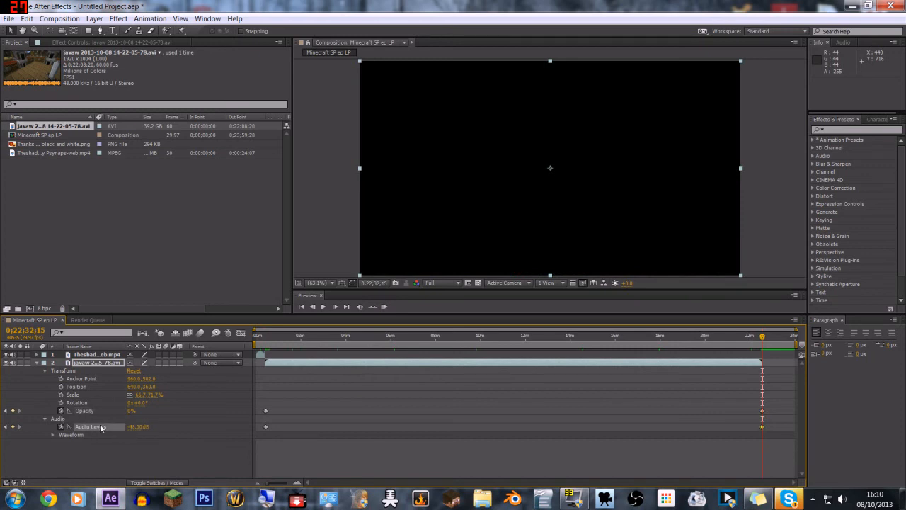
# Scrub through the change from intro to gameplay and examine the fade-in around 0;00;24;06 to 0;00;26;06.
pyautogui.moveTo(766, 338); pyautogui.dragTo(265, 397)
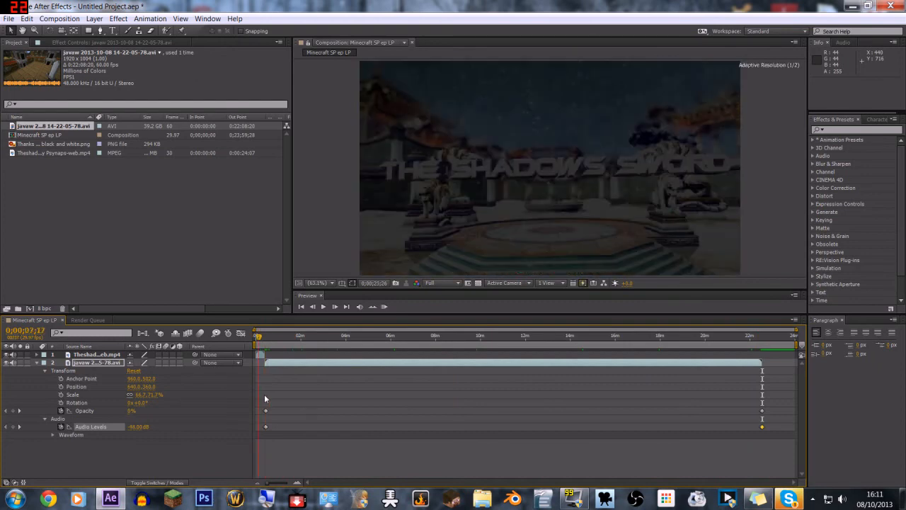
pyautogui.moveTo(269, 394); pyautogui.dragTo(266, 395)
pyautogui.moveTo(270, 395); pyautogui.dragTo(269, 395)
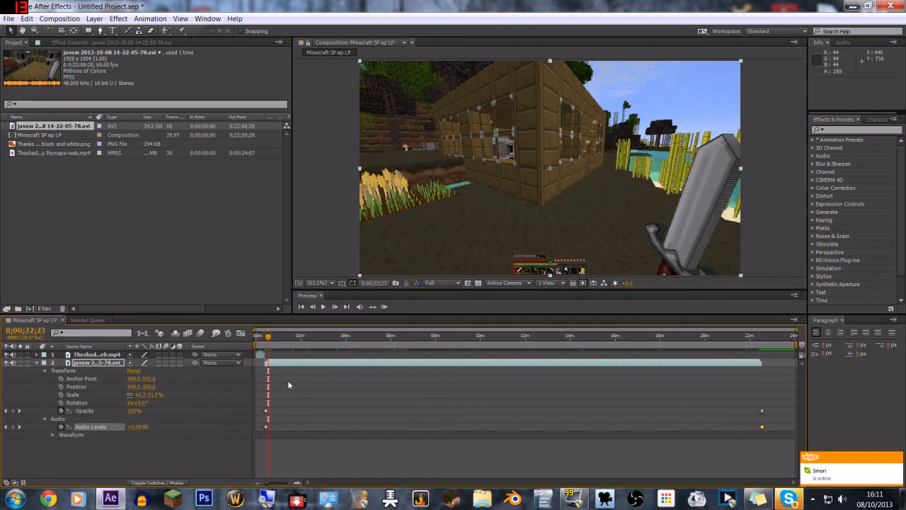
pyautogui.moveTo(268, 340); pyautogui.dragTo(267, 347)
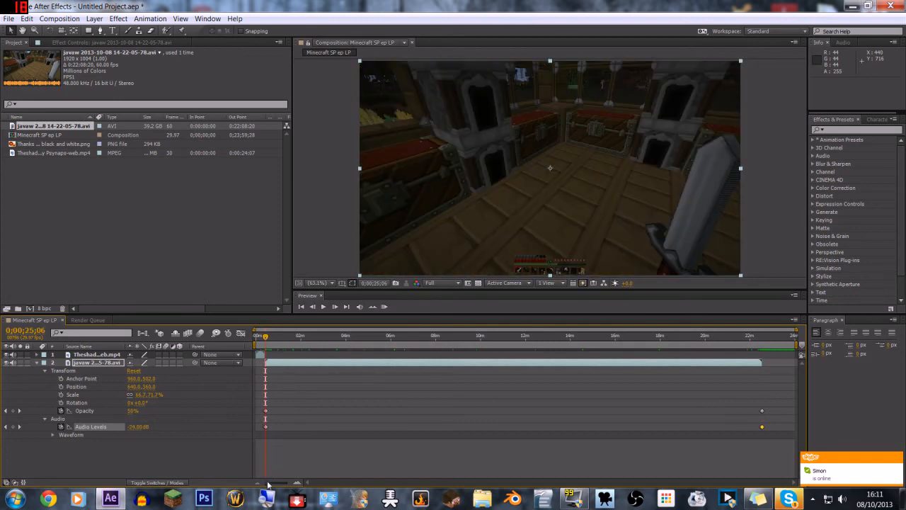
pyautogui.moveTo(270, 485); pyautogui.dragTo(278, 484)
pyautogui.moveTo(289, 483); pyautogui.dragTo(285, 483)
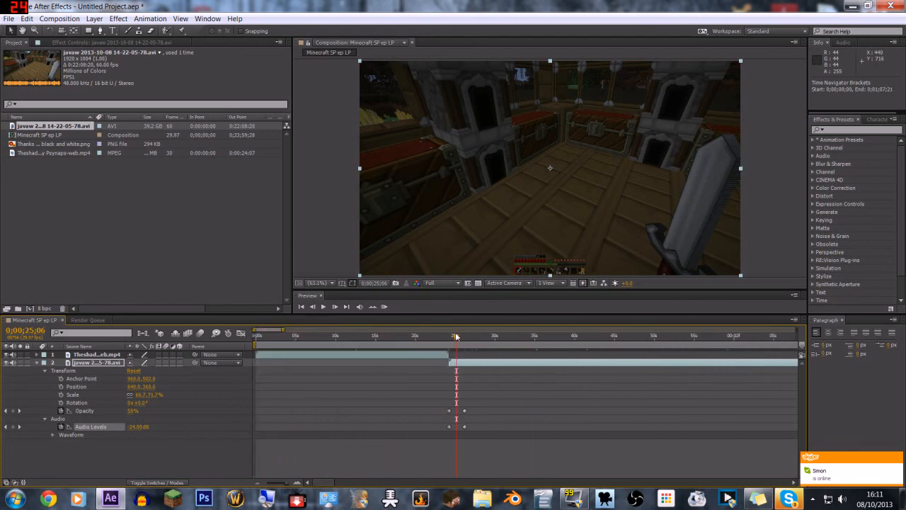
pyautogui.moveTo(456, 336); pyautogui.dragTo(465, 356)
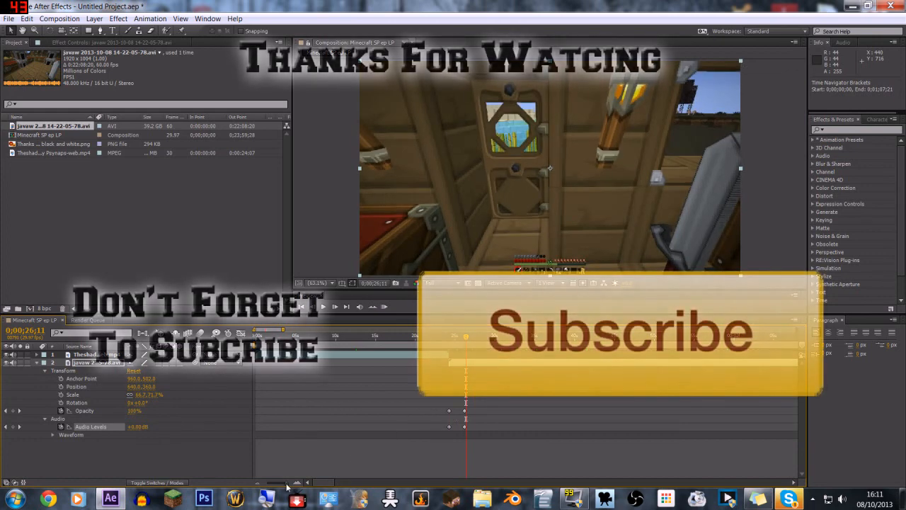
pyautogui.moveTo(285, 484); pyautogui.dragTo(224, 485)
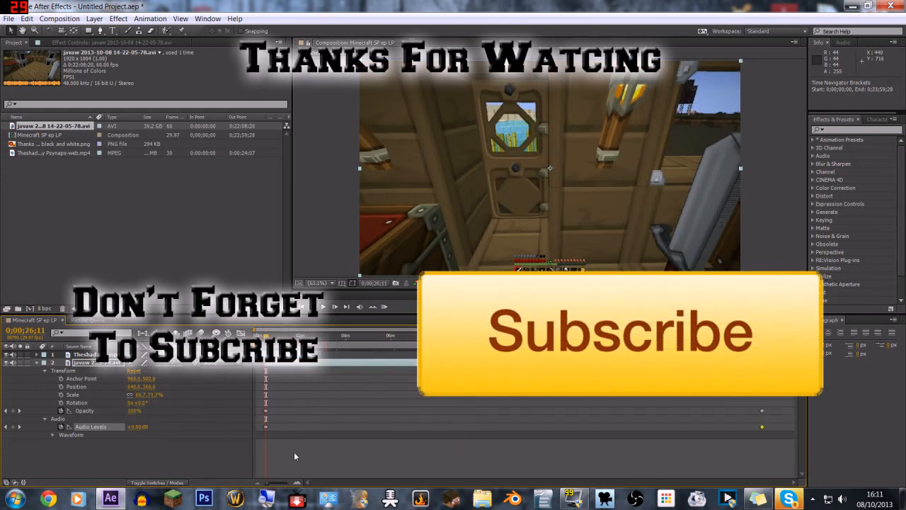